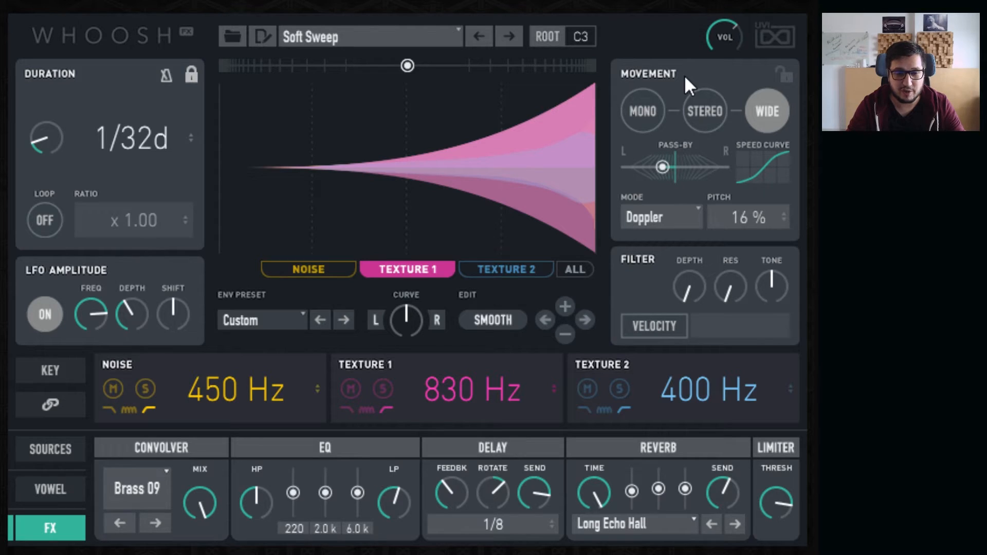
- Switch the movement width through Mono and Stereo back to Wide, and shift the pass-by position fully to the L side
left_click(637, 114)
left_click(707, 116)
left_click(767, 105)
left_click(711, 167)
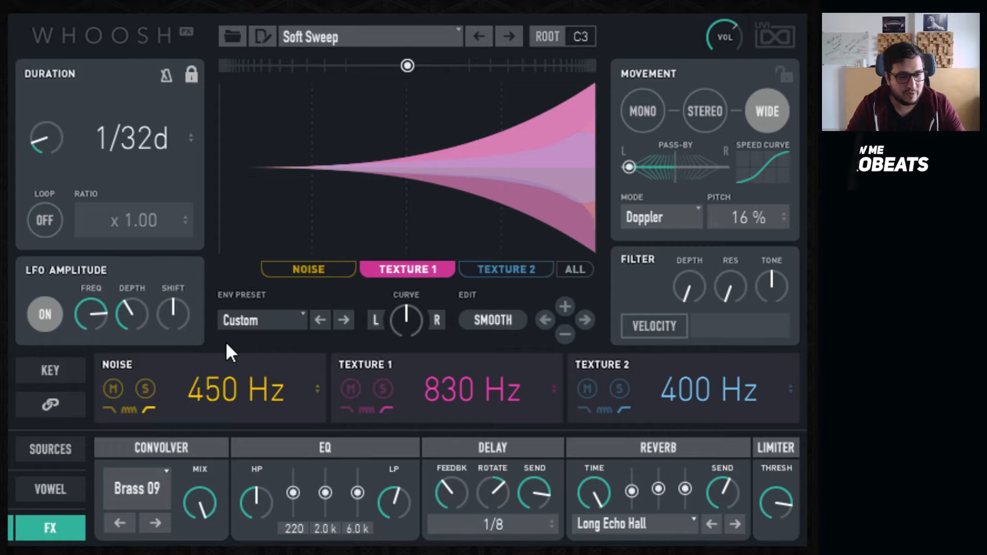
- Browse the Texture 1 source categories such as Fire and Fx in the sources section, and set Texture 1's tilt to about -0.3 dB
left_click(38, 437)
left_click(437, 463)
mouse_move(456, 108)
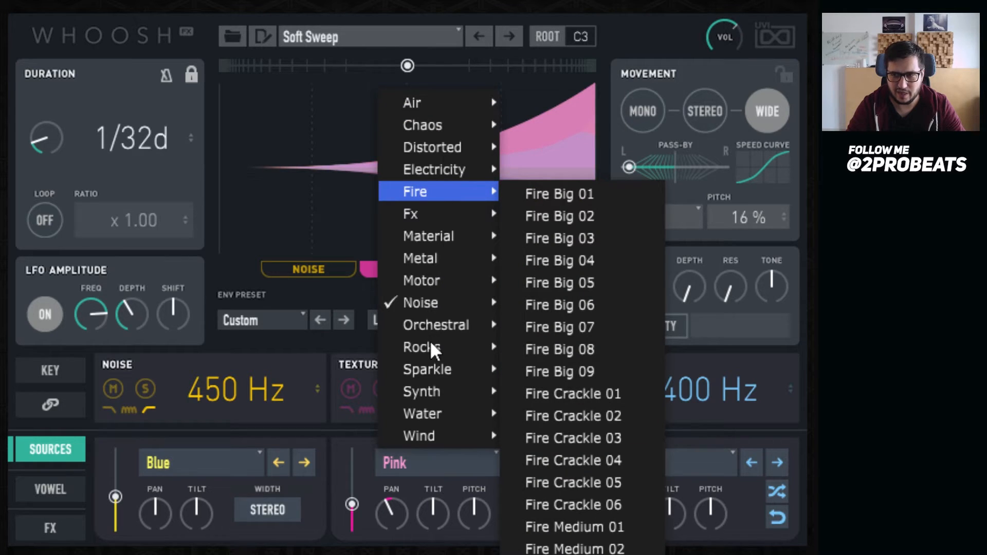
mouse_move(439, 220)
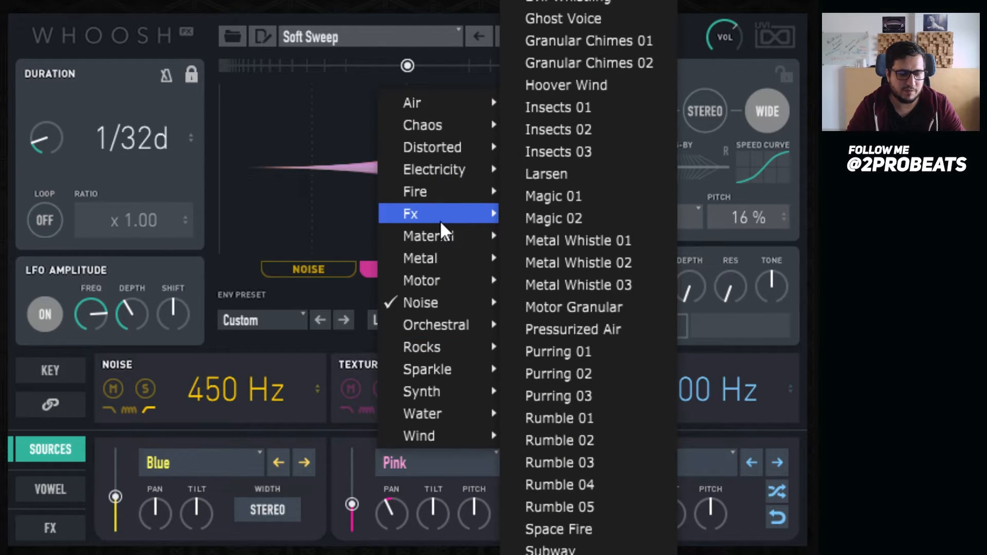
left_click(335, 450)
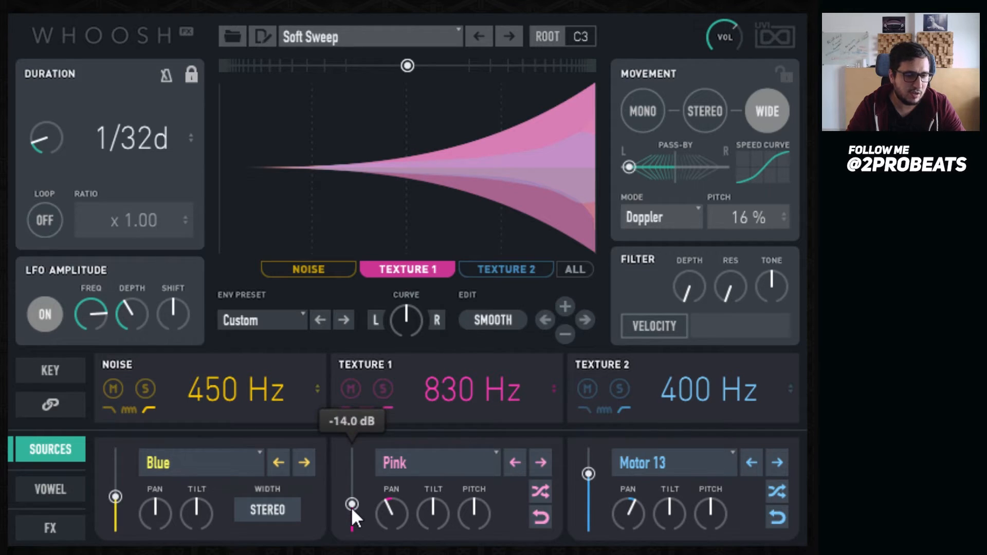
left_click_drag(433, 515, 432, 507)
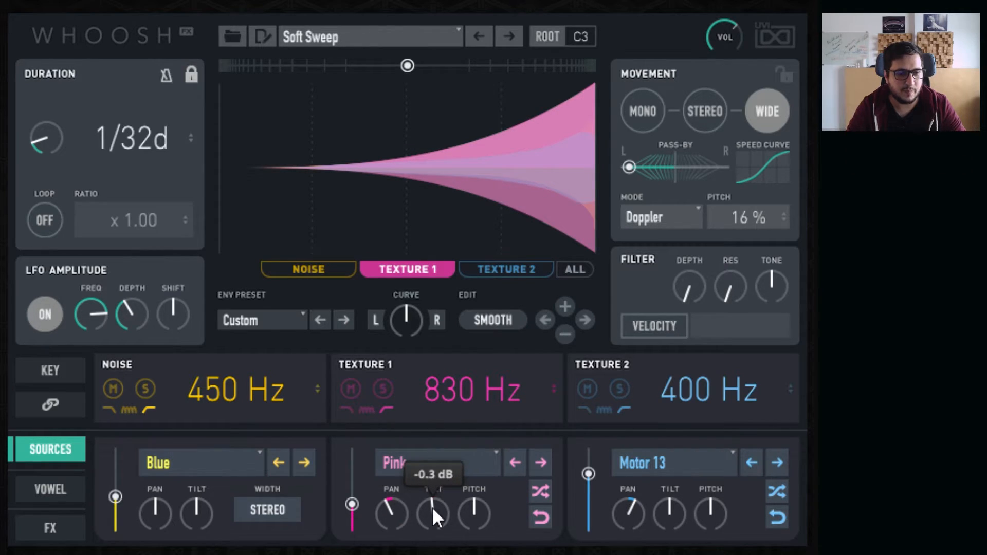
- Enable the vowel filter, toggle its routing for Texture 2, and open the choices for the first vowel
left_click(64, 487)
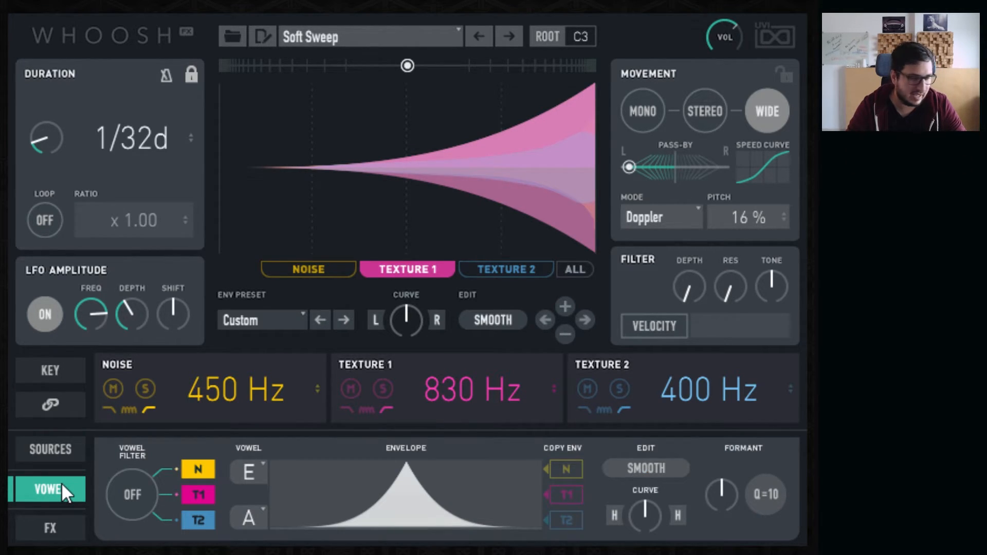
left_click(199, 518)
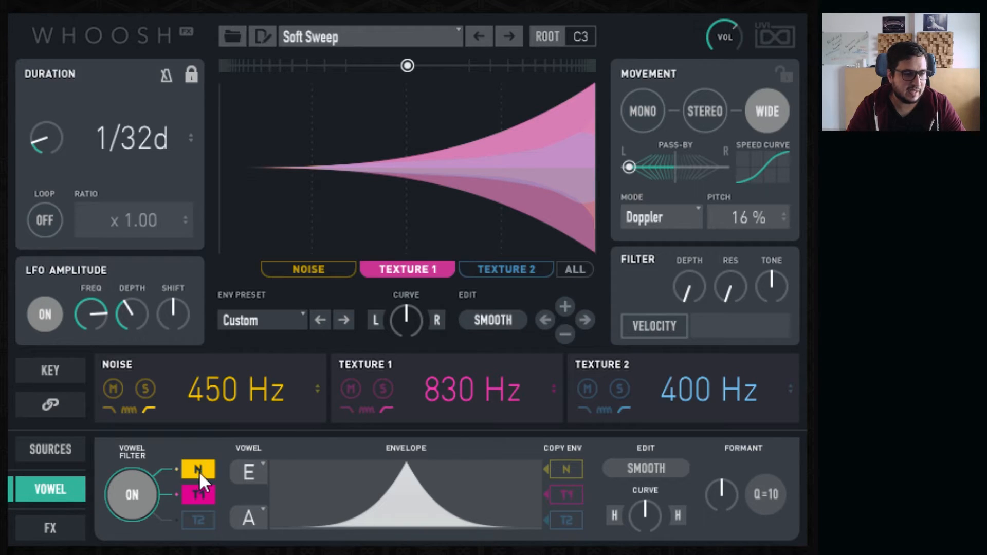
left_click(195, 523)
left_click(255, 475)
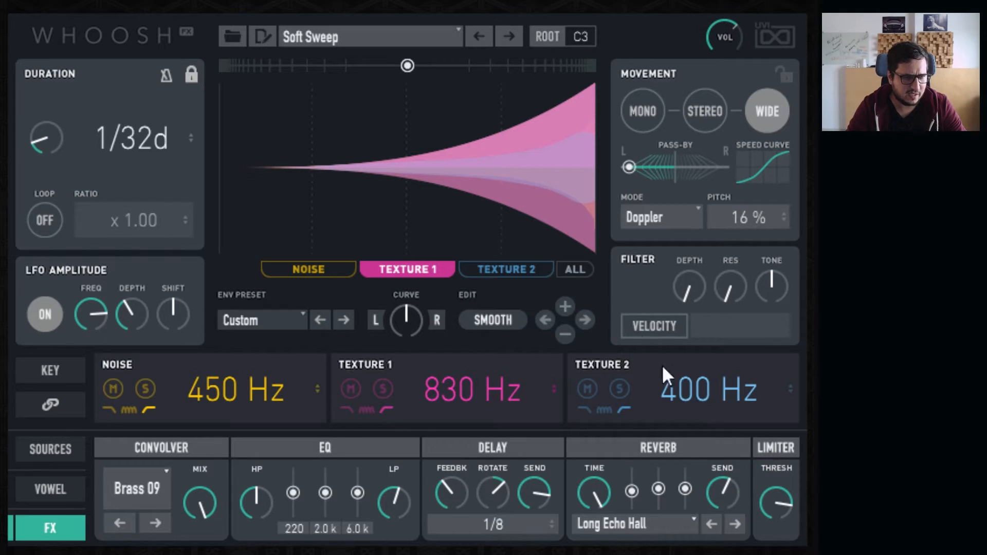
- Select the envelopes of all three layers together and apply the Rise 02 envelope preset to them
left_click(297, 273)
left_click(504, 270)
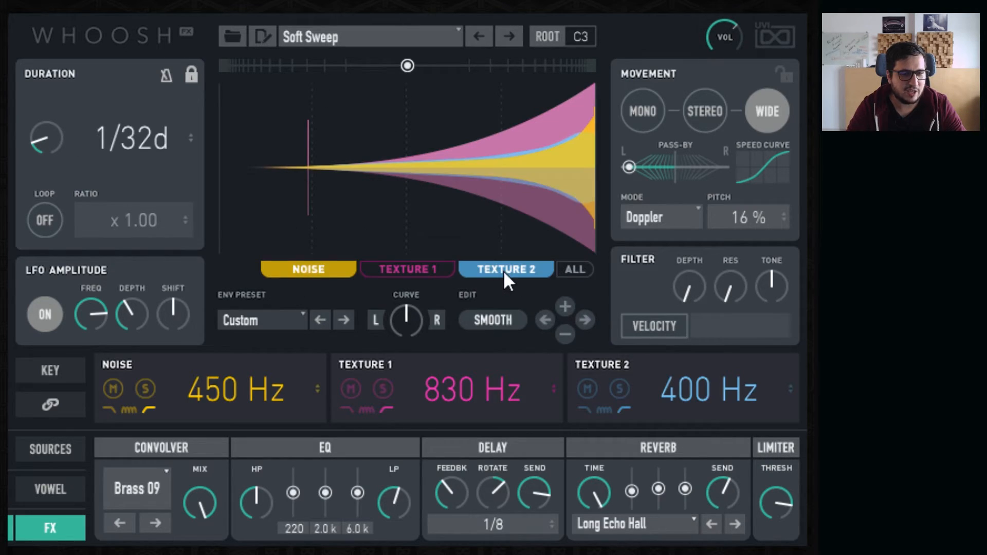
left_click(572, 268)
left_click(259, 320)
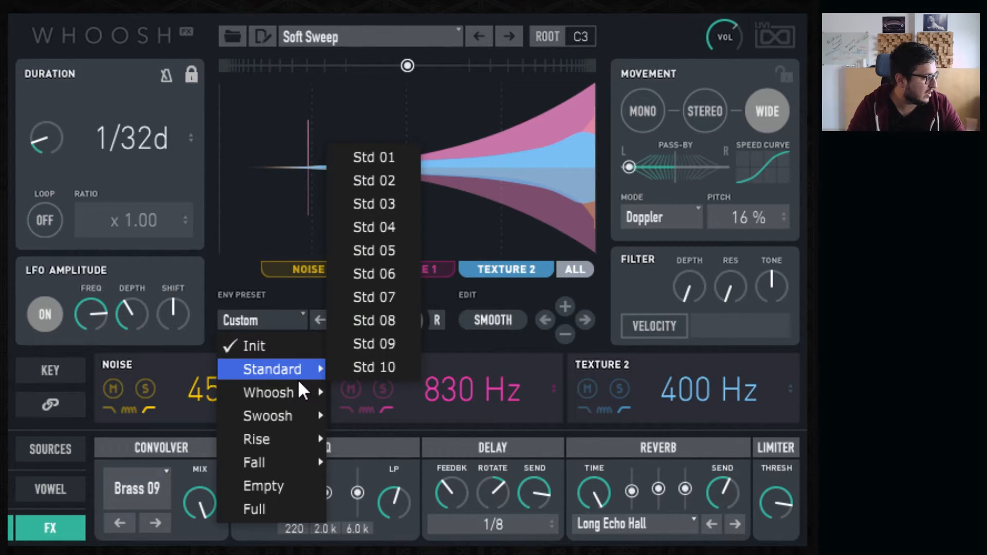
mouse_move(280, 438)
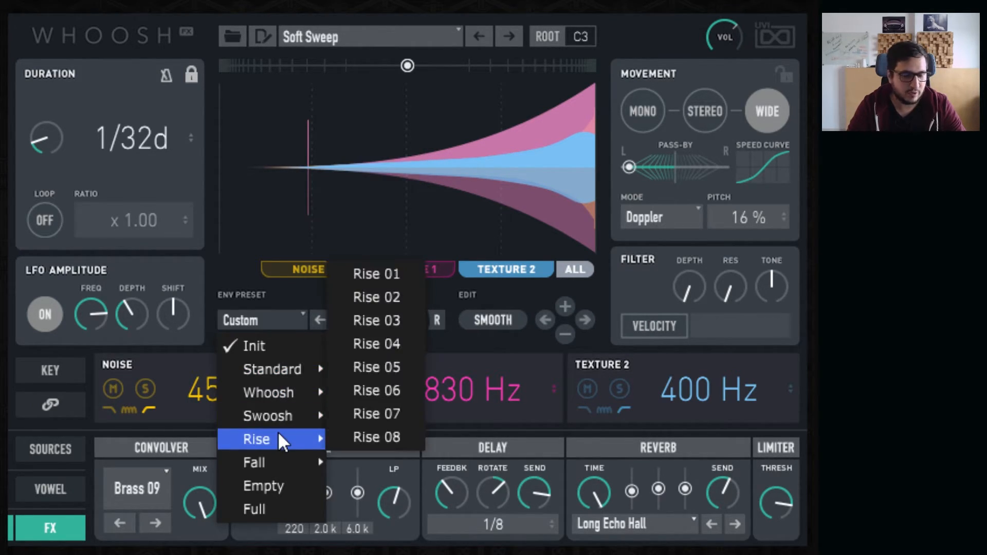
left_click(366, 440)
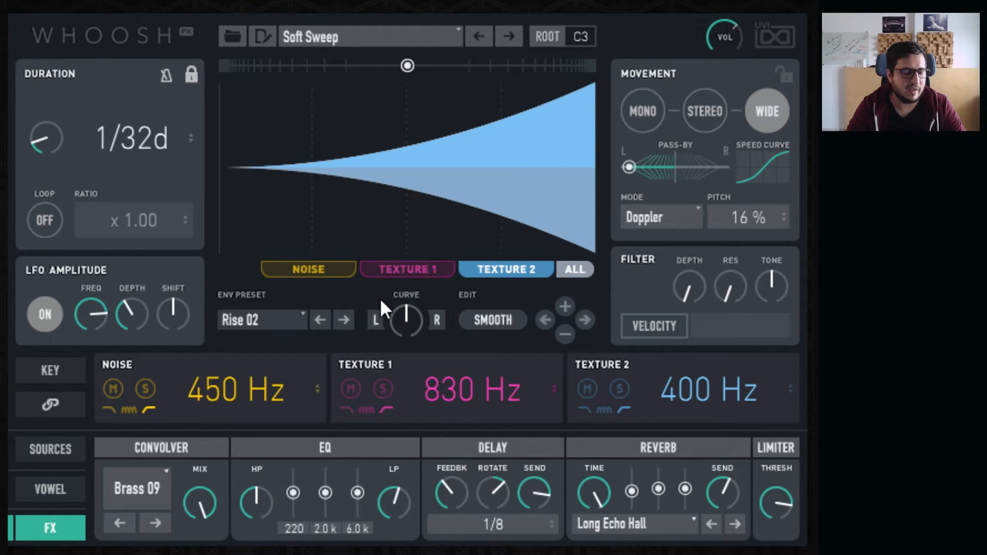
- Change the envelope preset for all layers to Rise 01 and set the duration to 2x
left_click(279, 322)
mouse_move(274, 440)
left_click(365, 415)
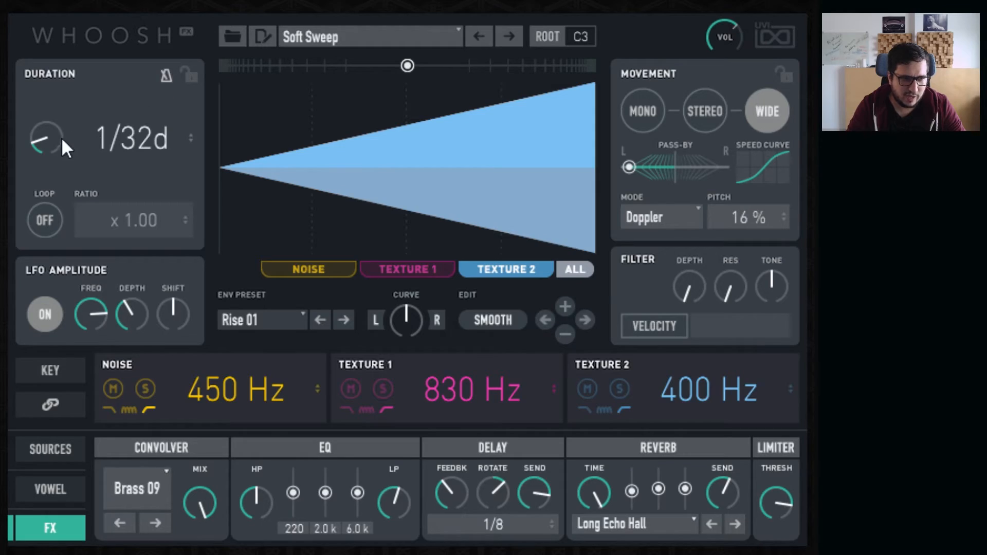
left_click_drag(60, 137, 106, 0)
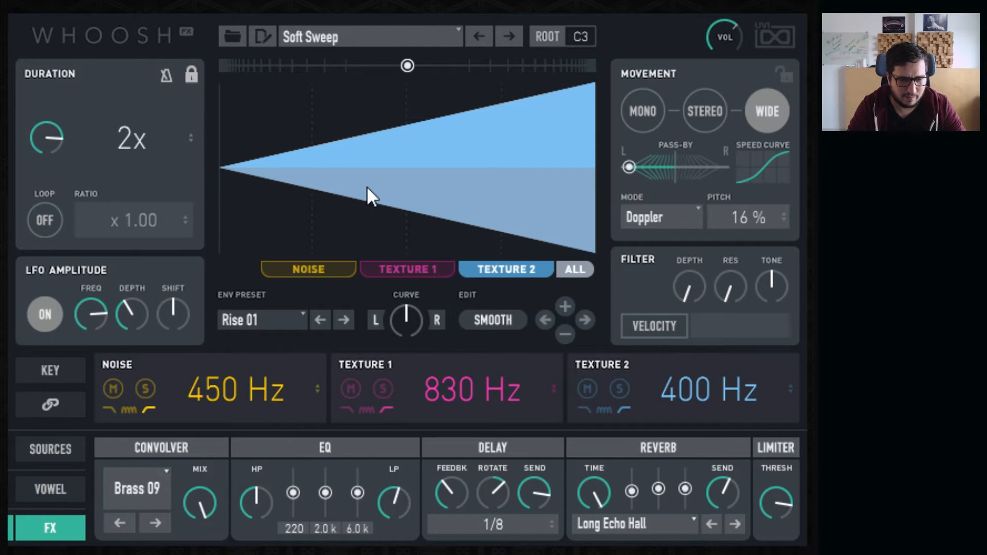
- Load the Intriguing preset from the Rises category, and reload the Soft Sweep preset
left_click(378, 37)
mouse_move(390, 409)
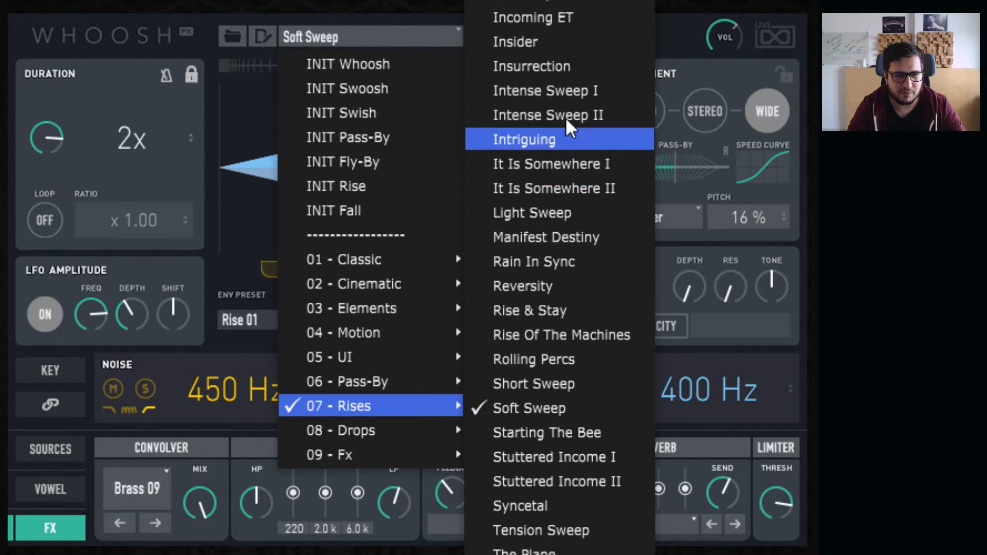
left_click(514, 0)
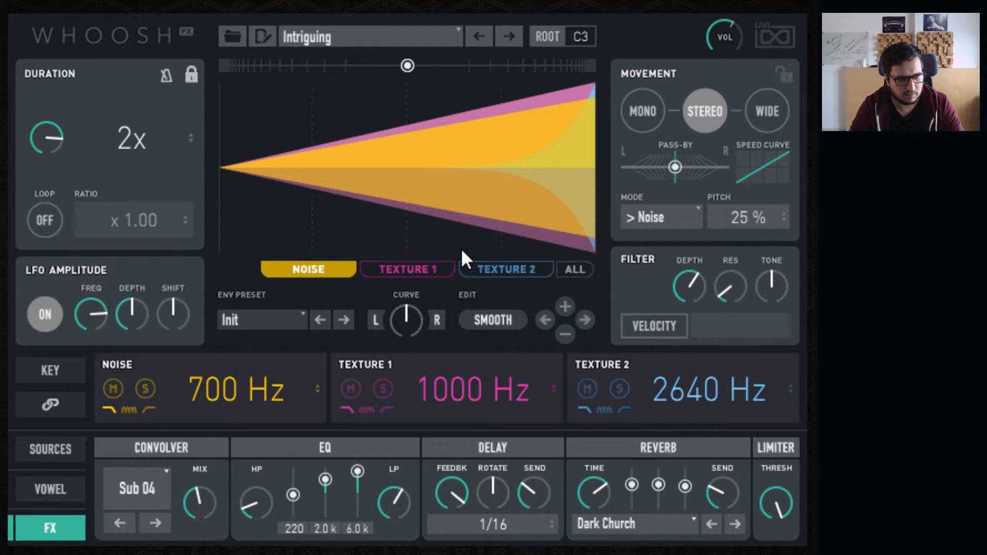
left_click(341, 39)
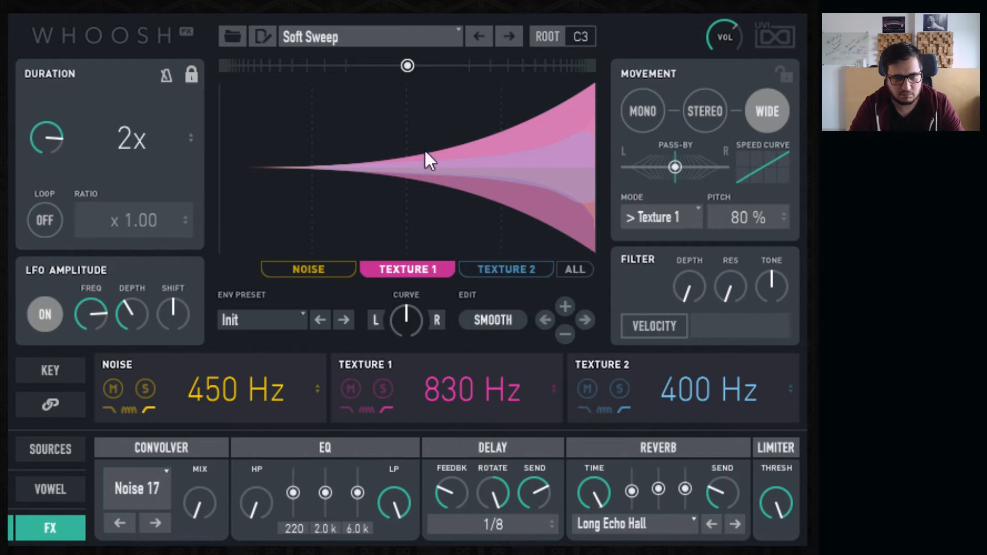
- Load the Artefacts Bubbles preset from the Drops category and audition the following presets one by one up to Magic In The Air
left_click(333, 36)
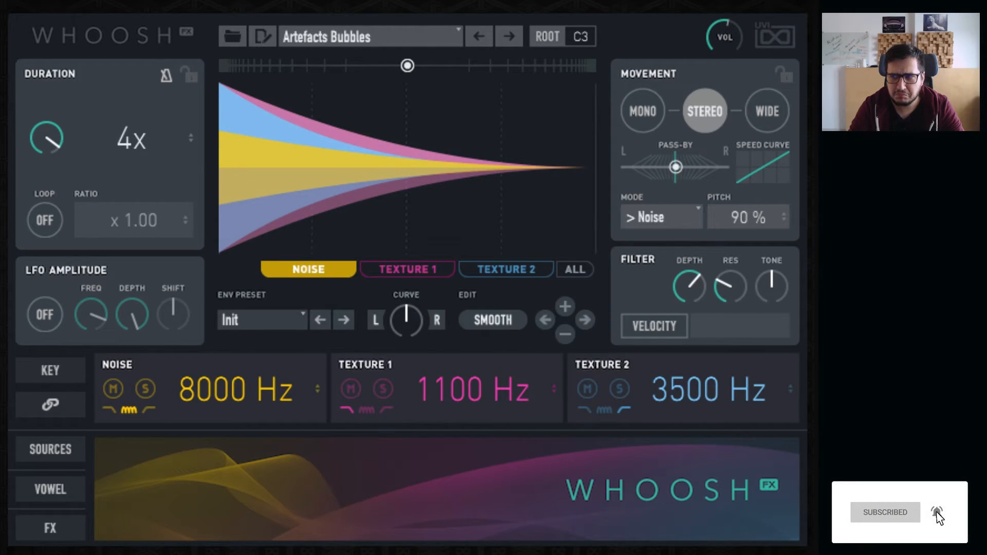
left_click(508, 37)
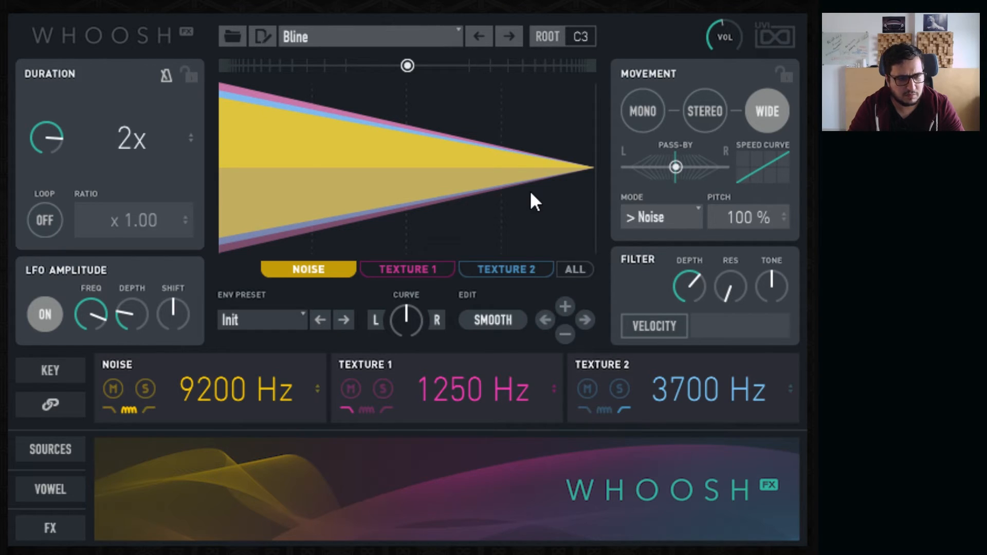
left_click(510, 37)
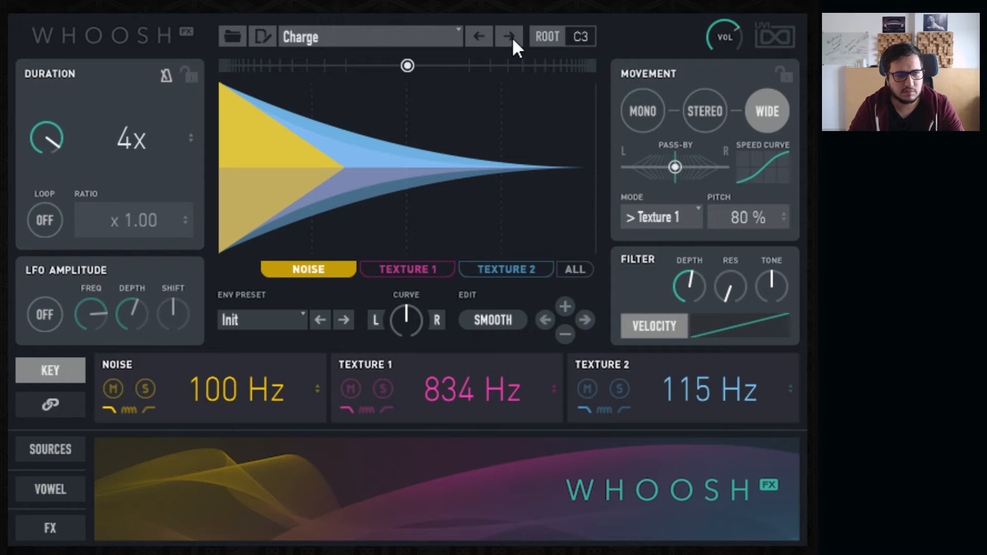
left_click(510, 37)
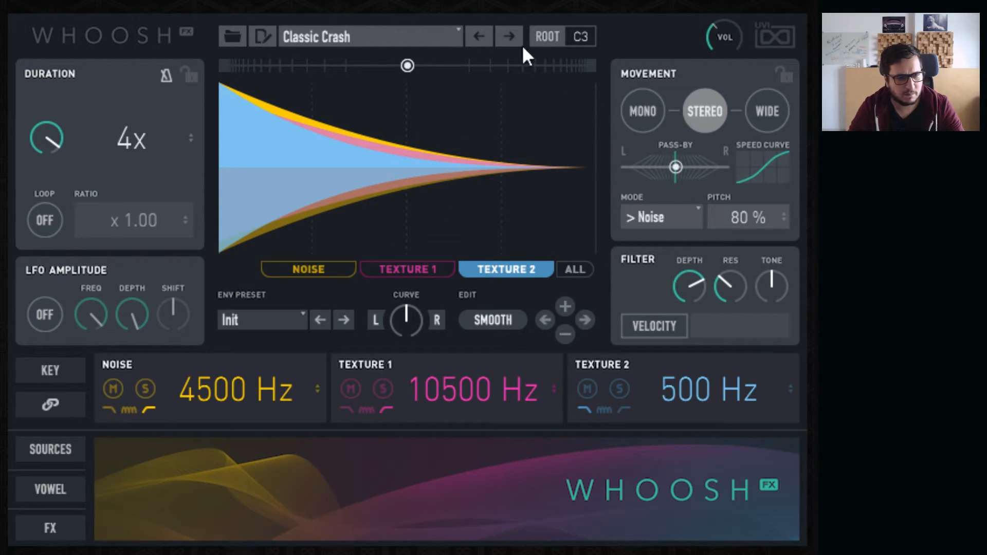
left_click(510, 36)
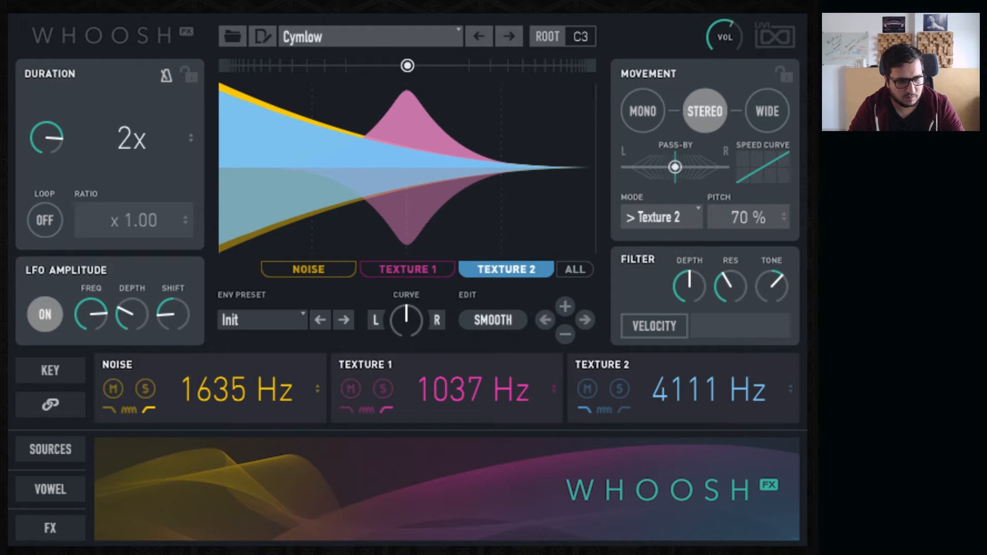
left_click(508, 36)
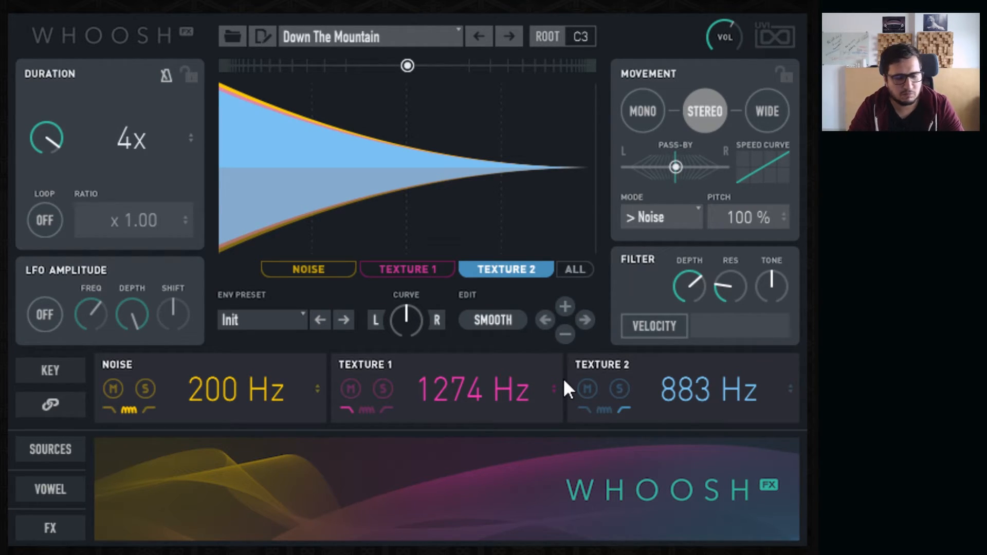
left_click(509, 36)
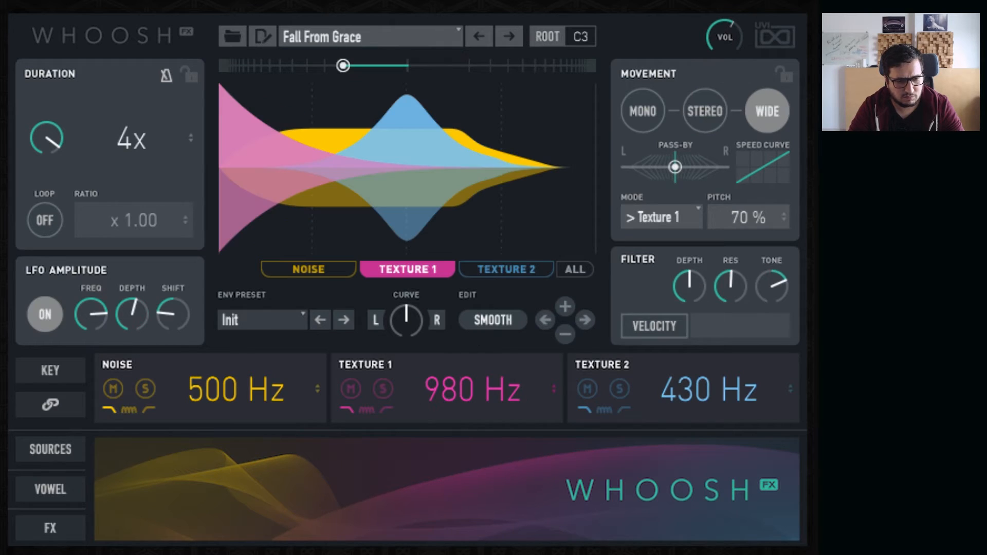
left_click(509, 36)
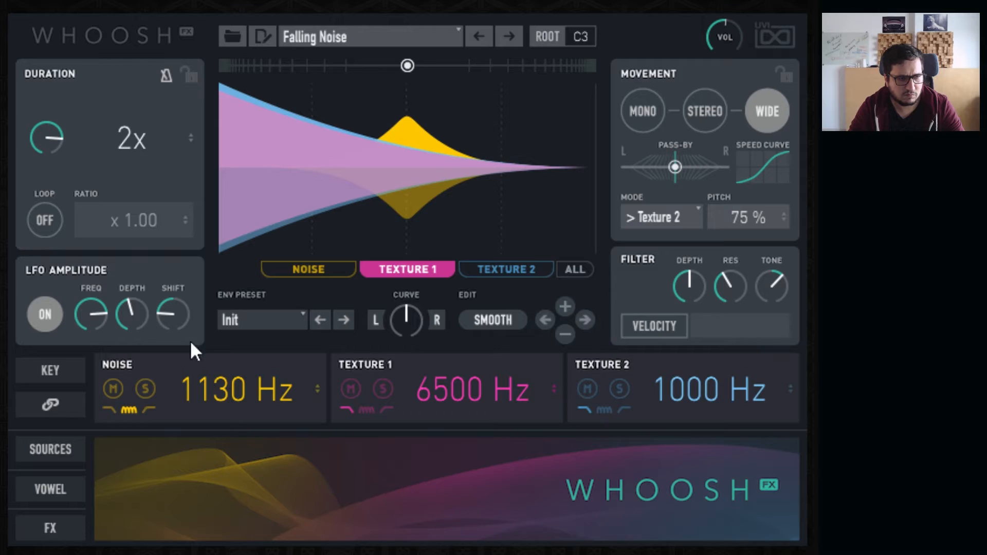
left_click(509, 36)
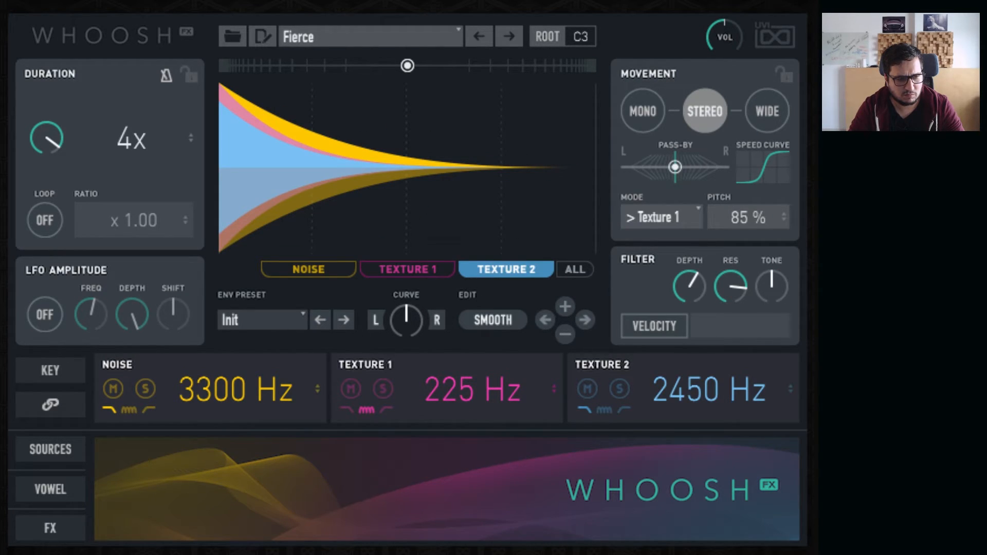
left_click(509, 36)
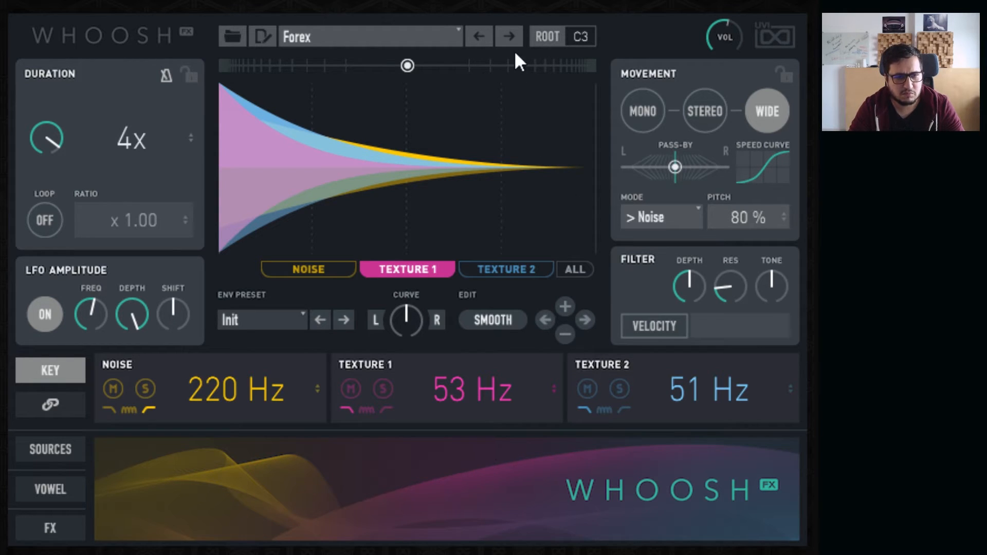
left_click(513, 31)
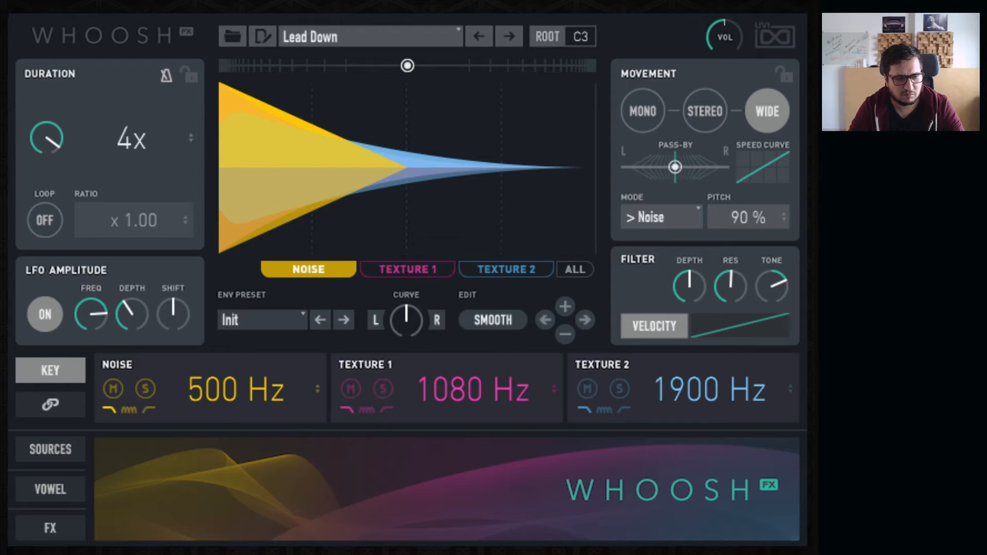
left_click(509, 36)
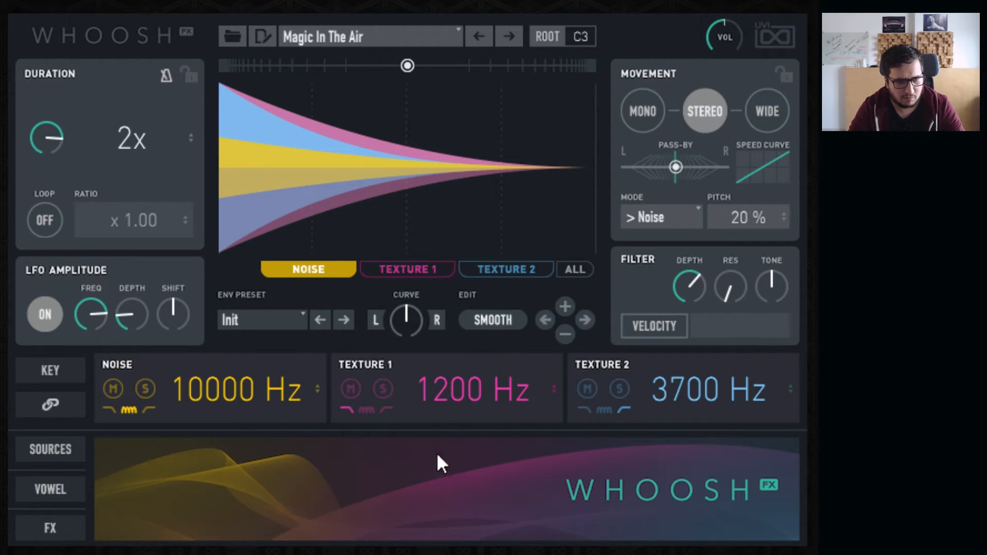
- Load the Ship Passing preset from the Drops category
left_click(320, 39)
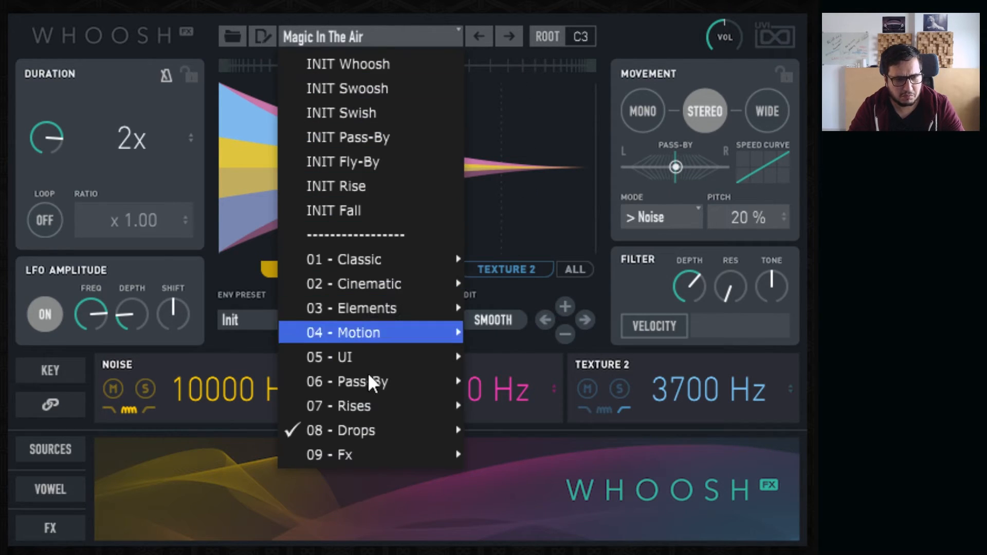
mouse_move(385, 430)
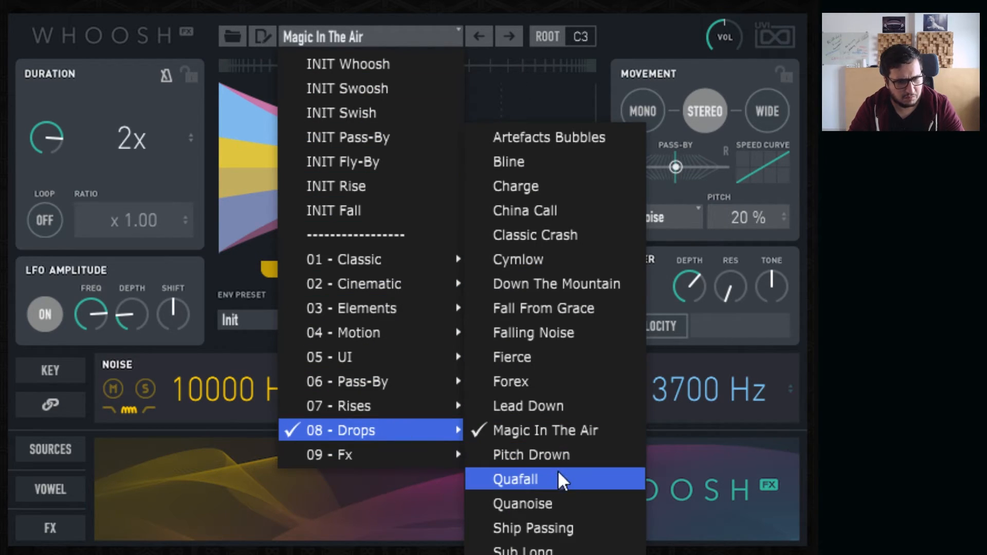
left_click(551, 528)
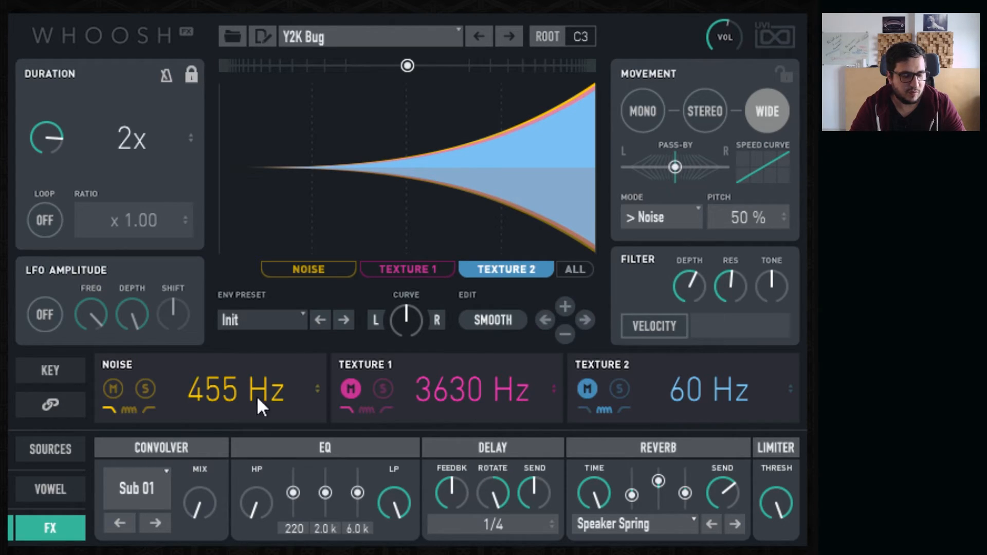
- Try White as the Noise source of the Y2K Bug preset, and return the source to Pink
left_click(53, 452)
left_click(214, 456)
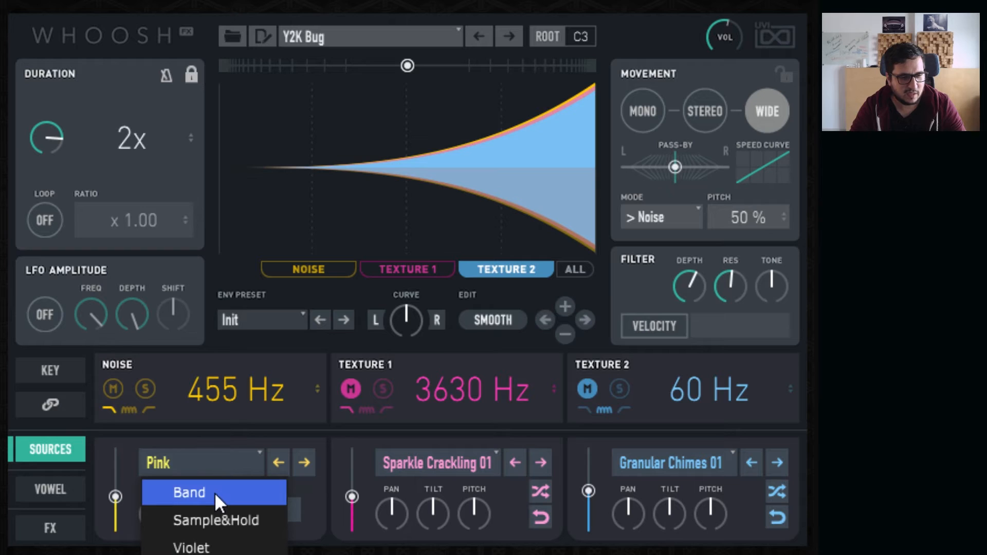
left_click(215, 554)
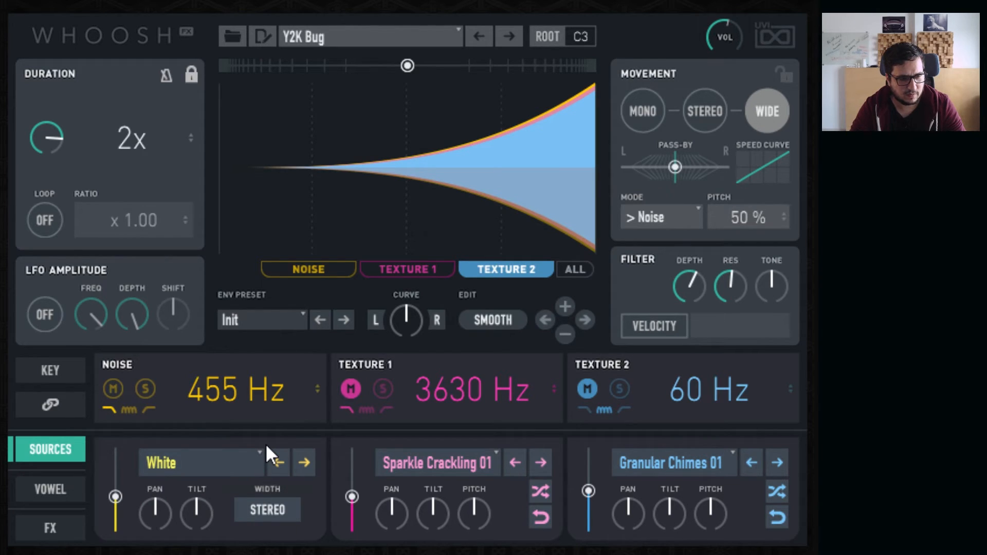
left_click(305, 461)
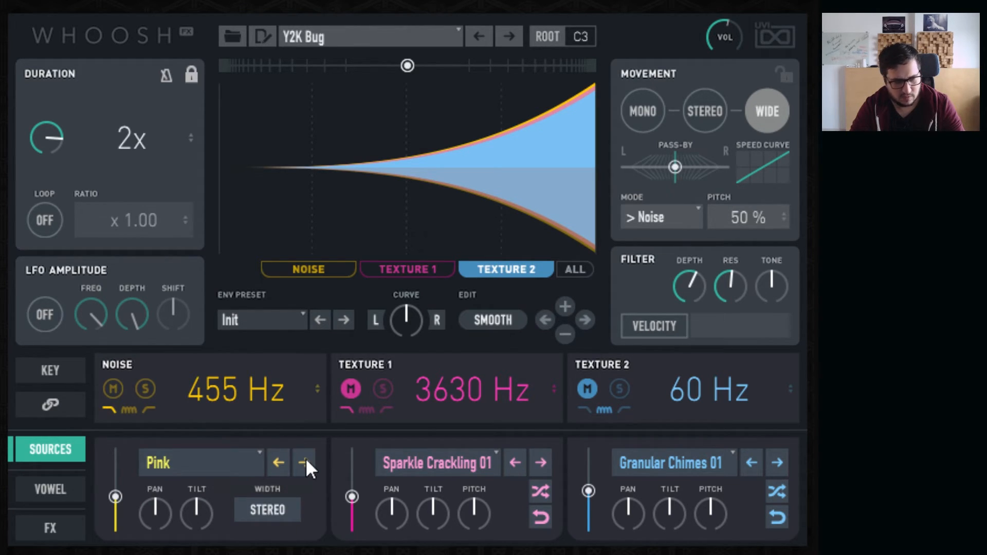
- Change the Noise source to Rossler, trying Brown on the way, with a high-pass filter at 706 Hz
left_click(305, 462)
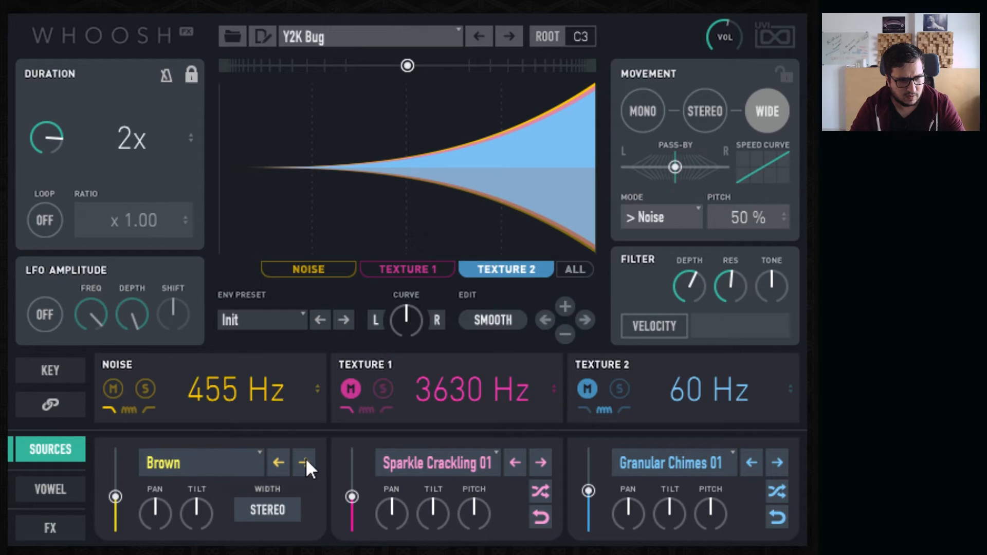
left_click(305, 462)
left_click(305, 461)
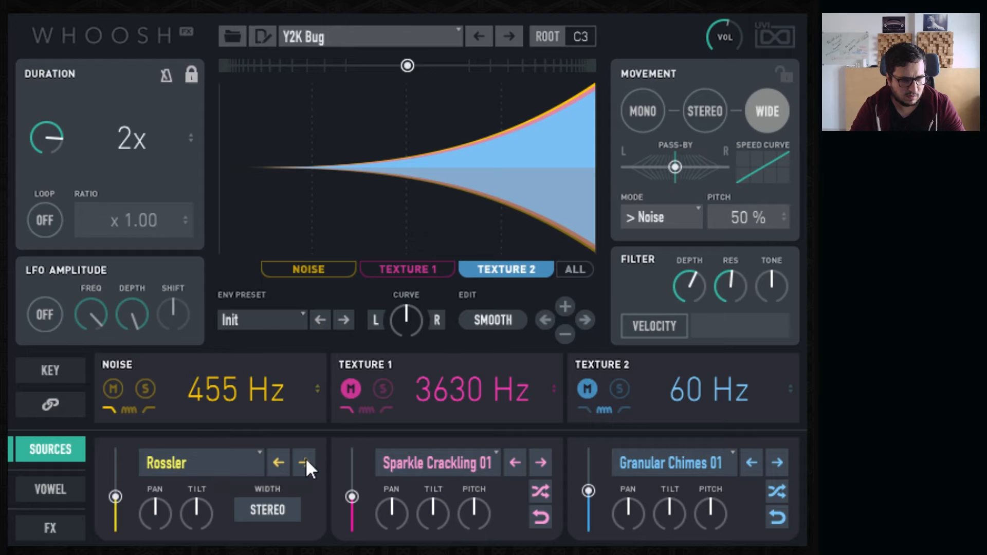
left_click(253, 516)
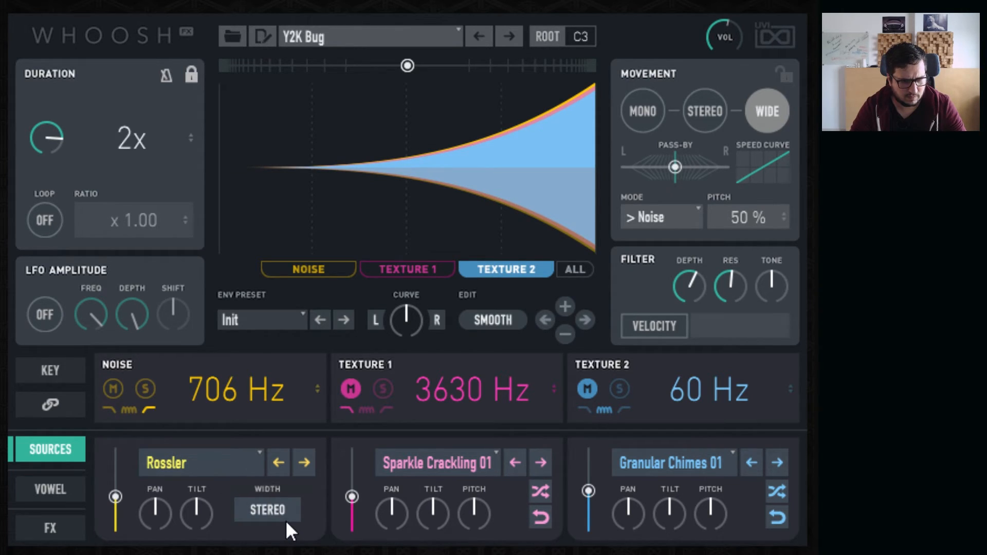
- Solo Texture 1, load Big Cello 01 from the Orchestral strings and raise its level to maximum
left_click(351, 389)
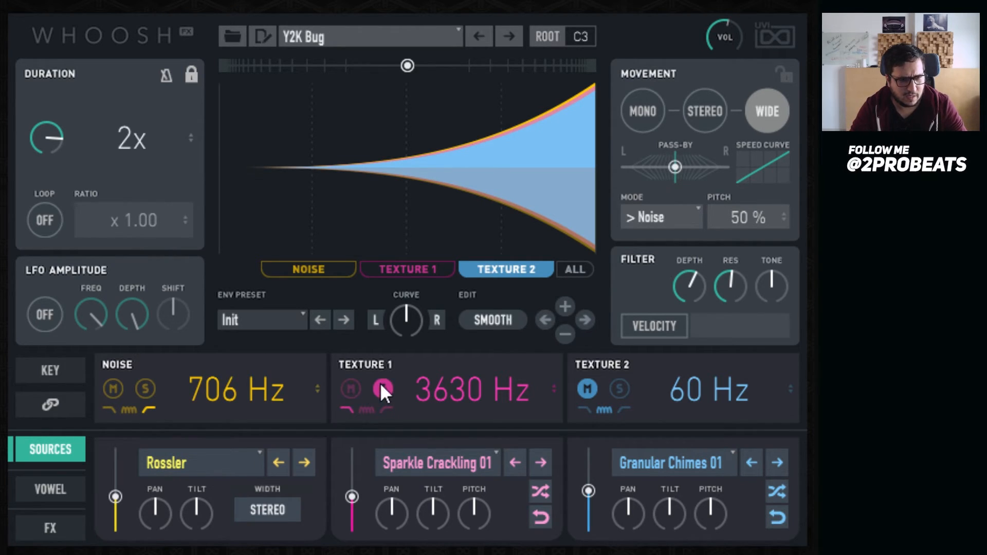
left_click(461, 456)
mouse_move(443, 324)
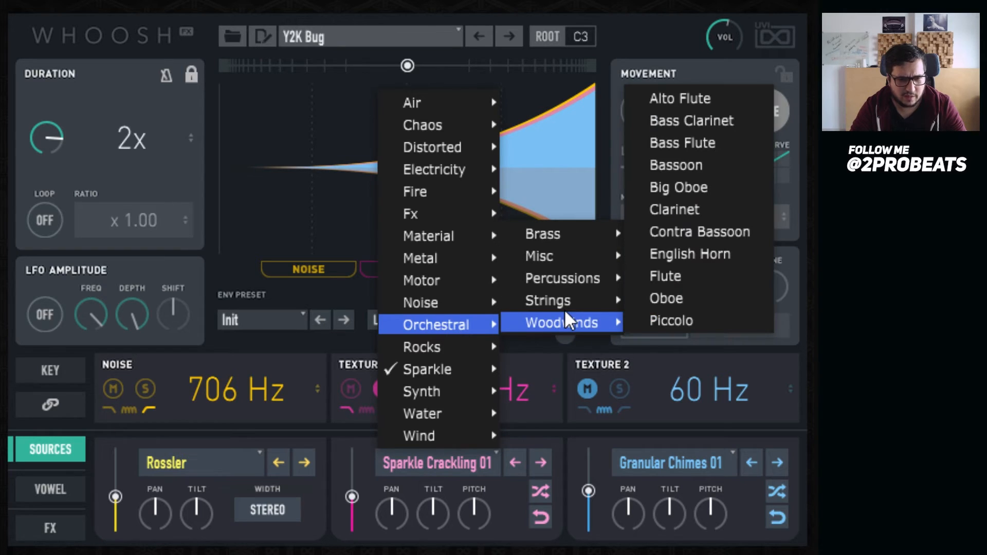
mouse_move(566, 301)
left_click(682, 211)
left_click_drag(352, 496, 348, 433)
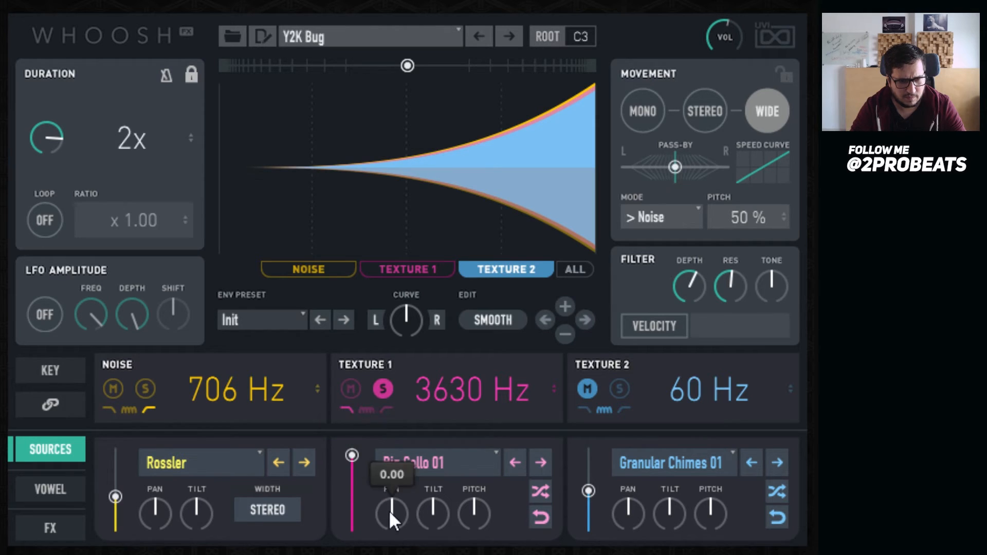
- Try Texture 1's pitch at -12 st, end its solo and raise the pitch to maximum
left_click_drag(477, 519, 518, 549)
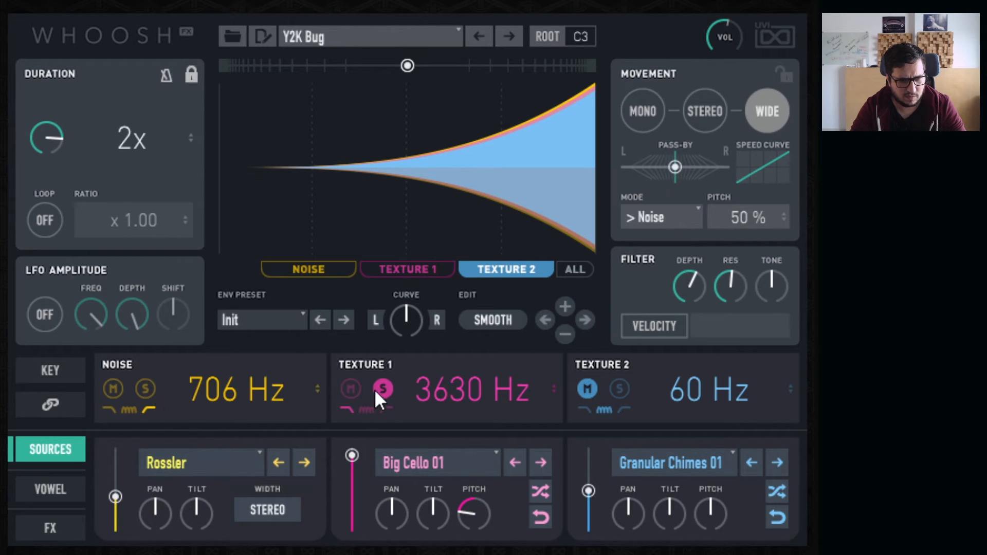
mouse_move(478, 514)
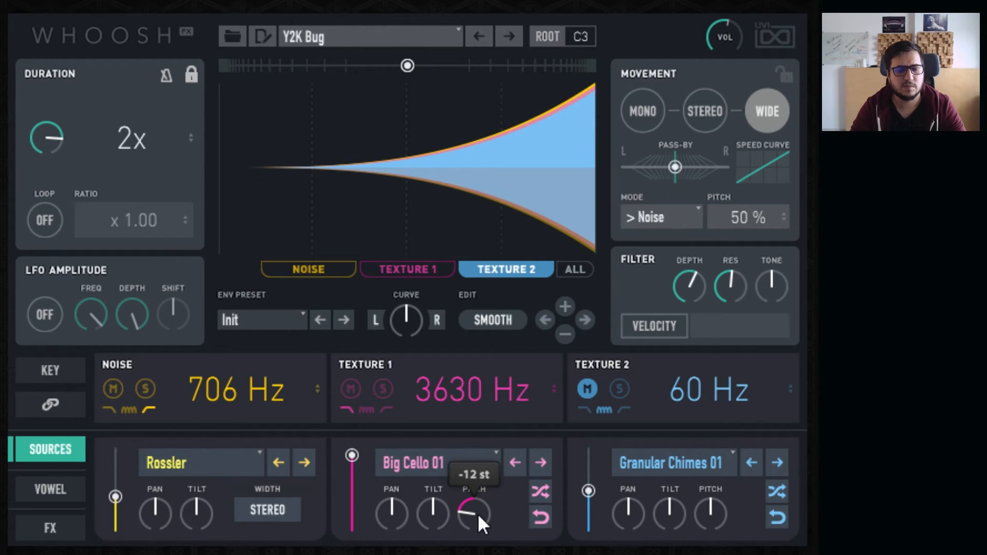
left_click_drag(477, 513, 565, 229)
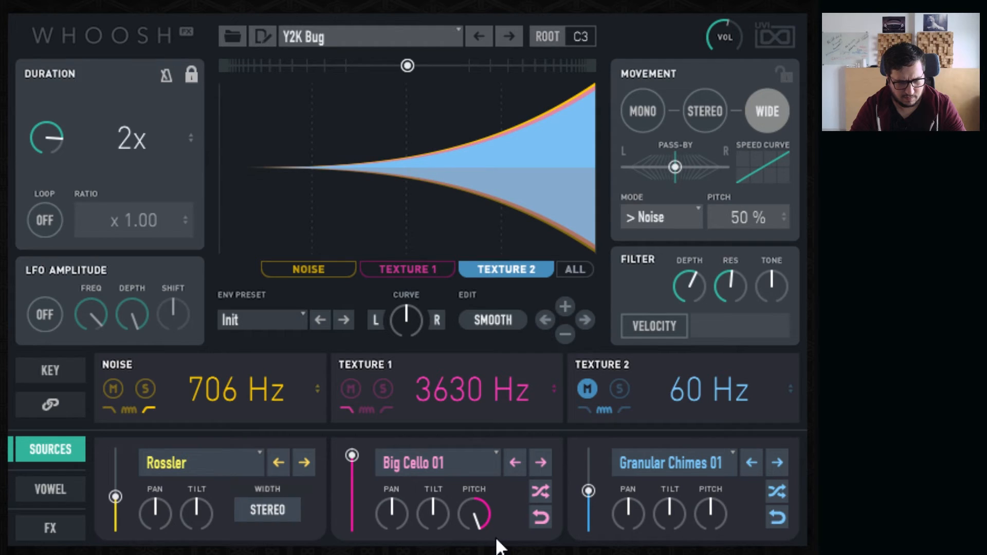
- Tilt Texture 1 slightly upward and set its filter frequency to 4624 Hz
left_click_drag(427, 513, 451, 508)
left_click_drag(456, 389, 519, 183)
left_click_drag(482, 352, 449, 456)
- Look over the vowel filter and effects settings, and return to the source settings
left_click(81, 487)
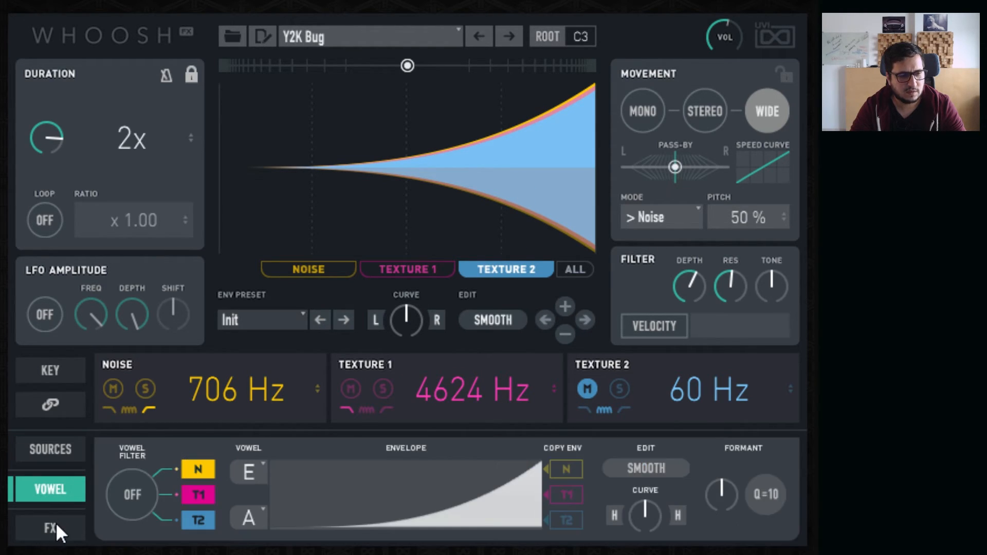
left_click(56, 524)
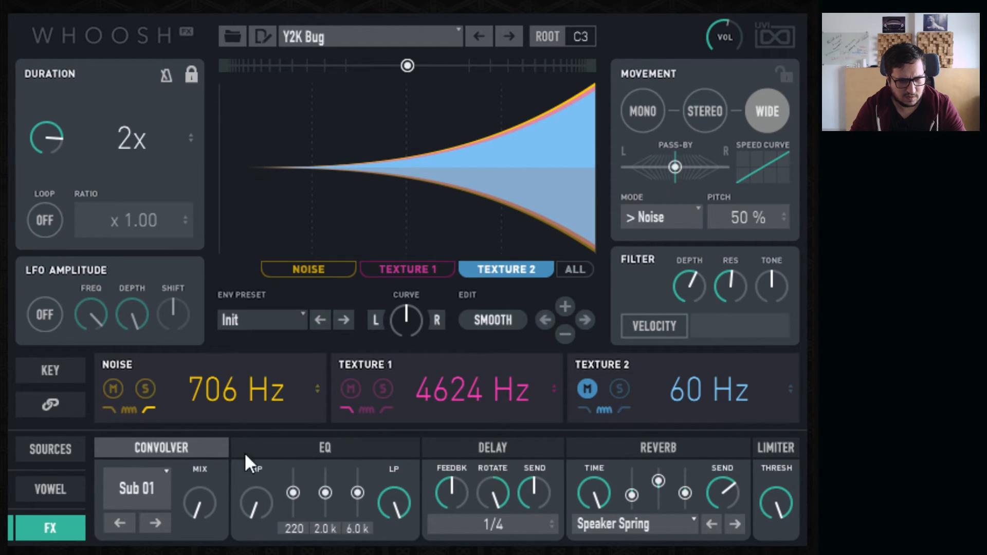
left_click(57, 492)
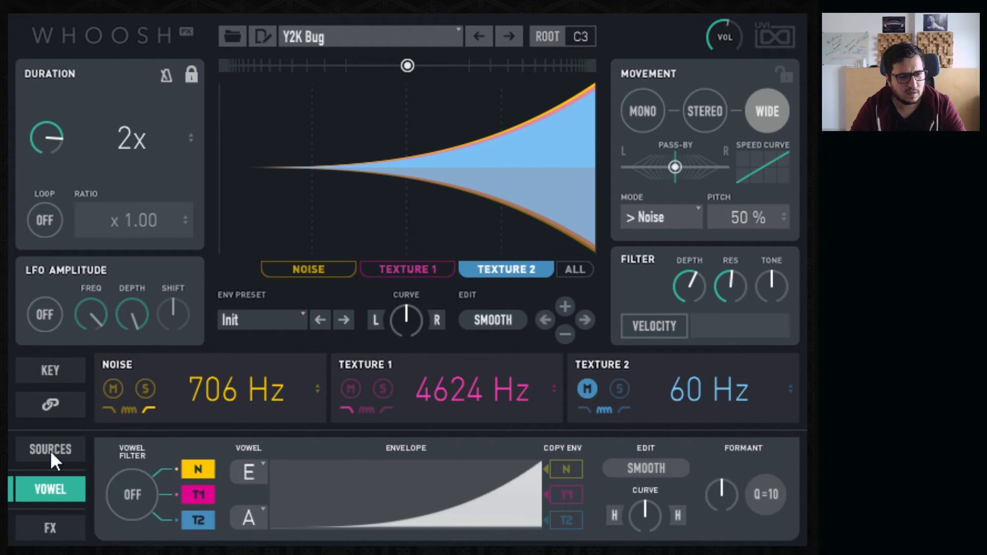
left_click(51, 453)
- Try a lower pitch for Texture 1, restore it to maximum and pan the texture partly to the right
left_click_drag(474, 513, 474, 488)
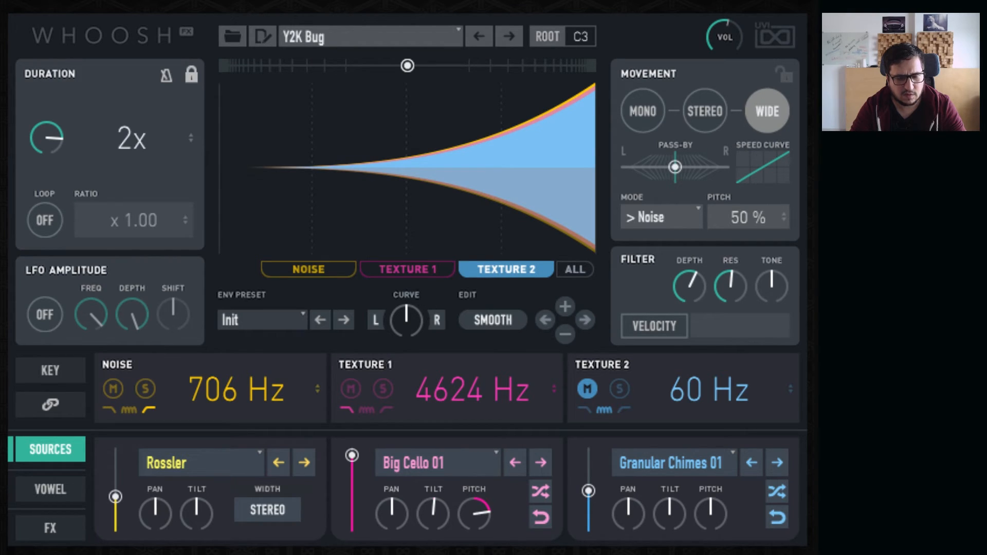
left_click_drag(495, 522, 483, 510)
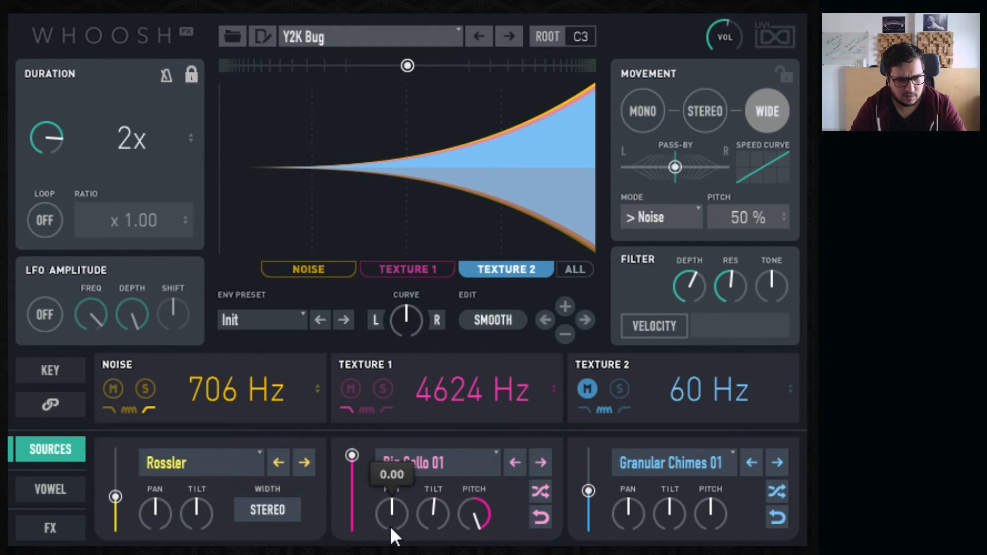
left_click_drag(428, 452, 424, 473)
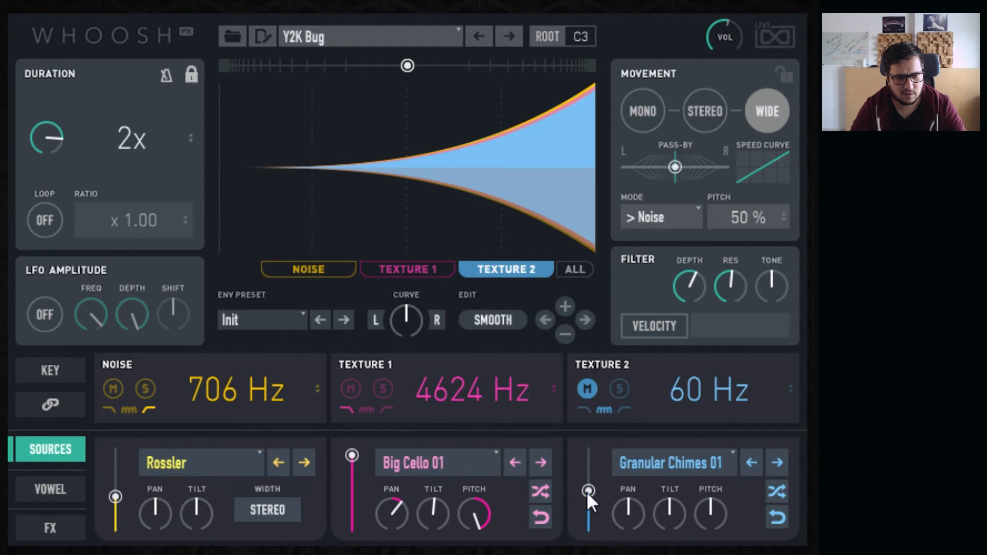
- Load Magic 01 from the Fx category as the soloed Texture 2 source, set its frequency to 1585 Hz and end the solo
left_click(620, 389)
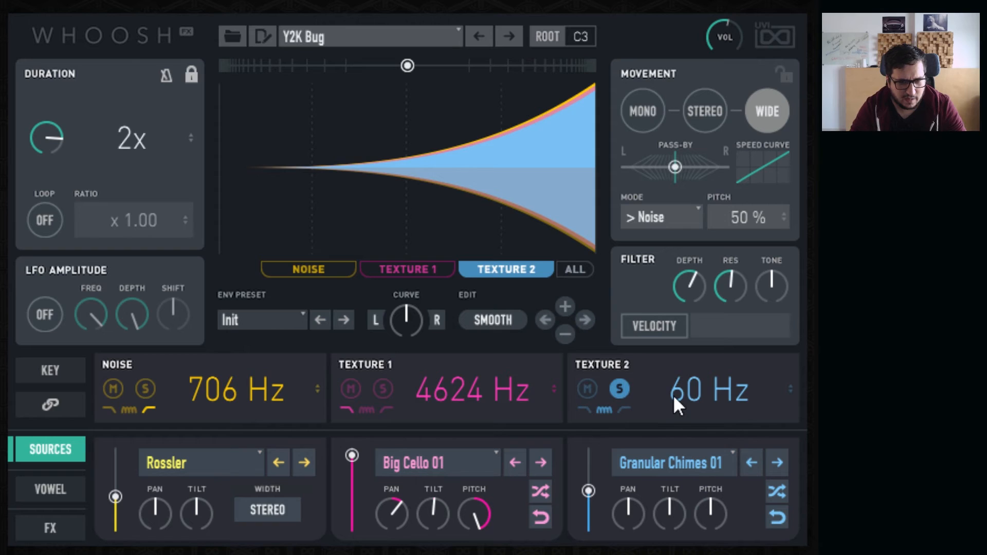
left_click(667, 465)
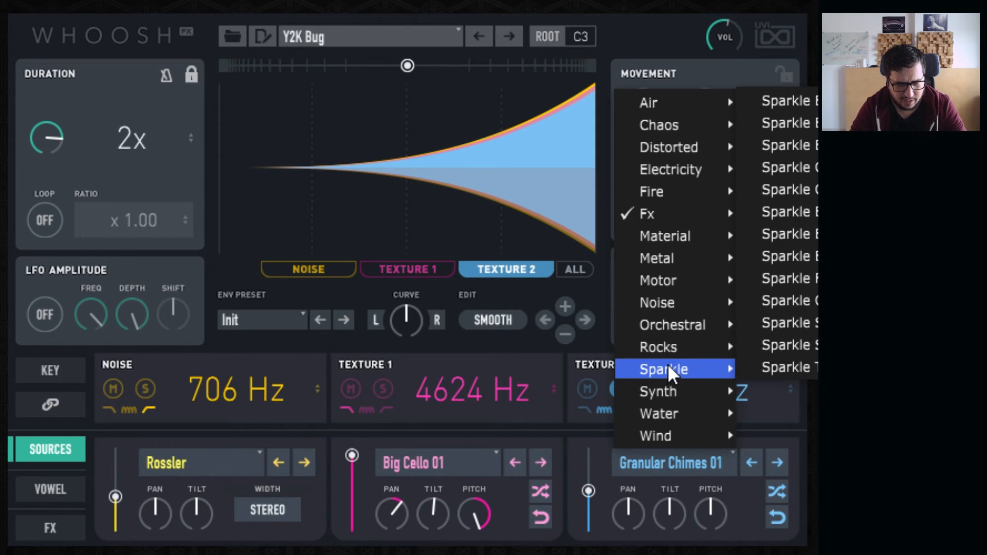
mouse_move(668, 214)
left_click(792, 370)
left_click_drag(588, 490, 590, 479)
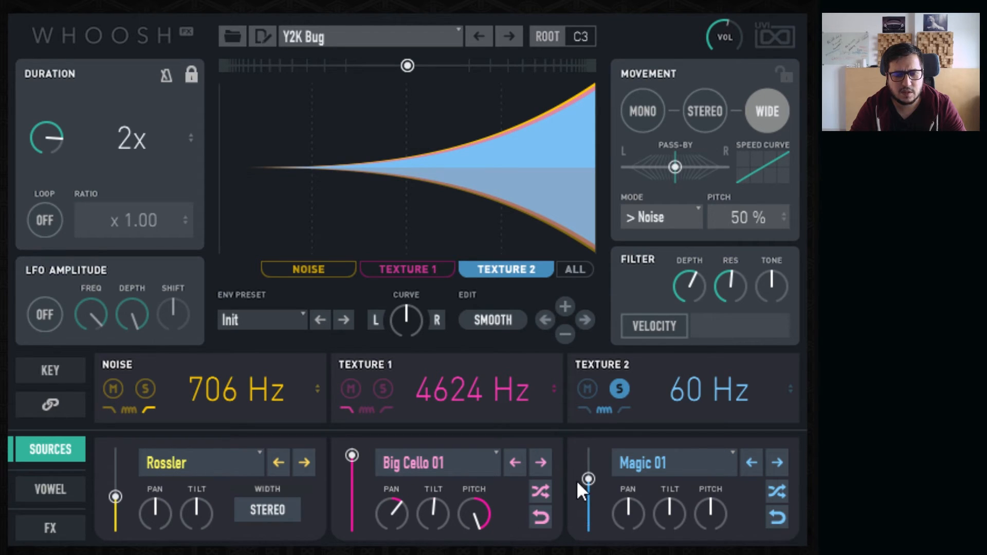
left_click(383, 389)
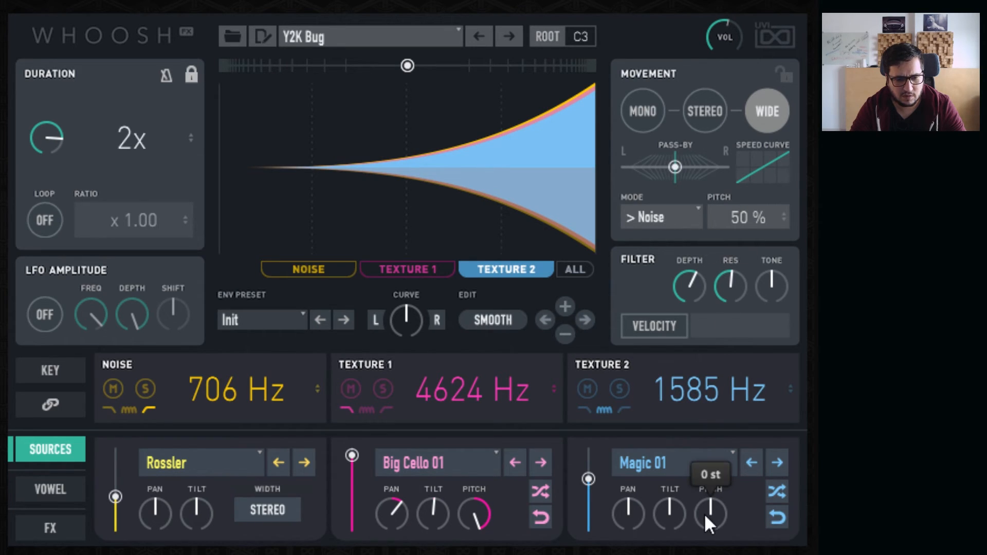
- Rebalance the source levels, raising Noise slightly and setting Texture 1 to -10.0 dB and Texture 2 to -9.4 dB
left_click_drag(588, 480, 589, 489)
left_click_drag(352, 455, 351, 528)
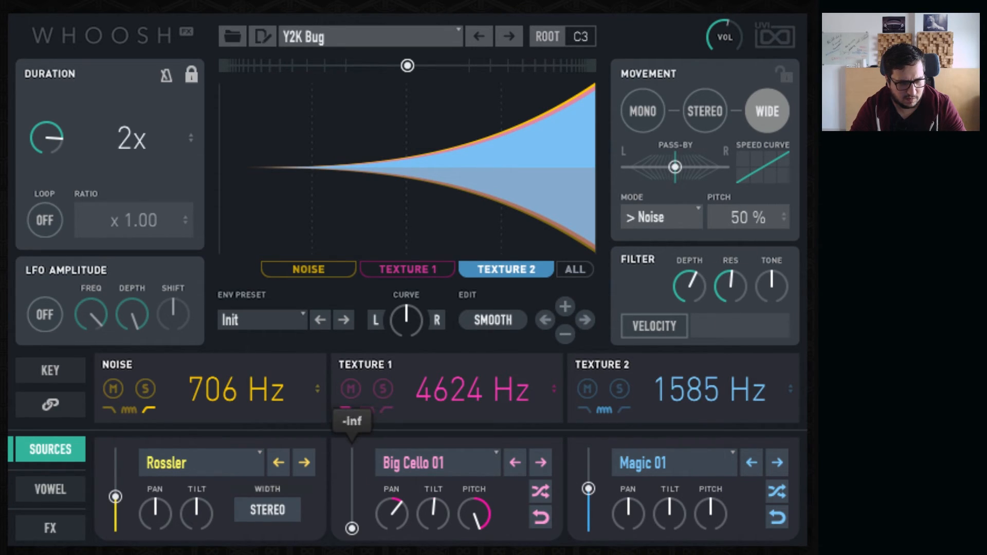
left_click_drag(588, 489, 588, 528)
left_click_drag(115, 497, 116, 493)
left_click_drag(352, 527, 350, 497)
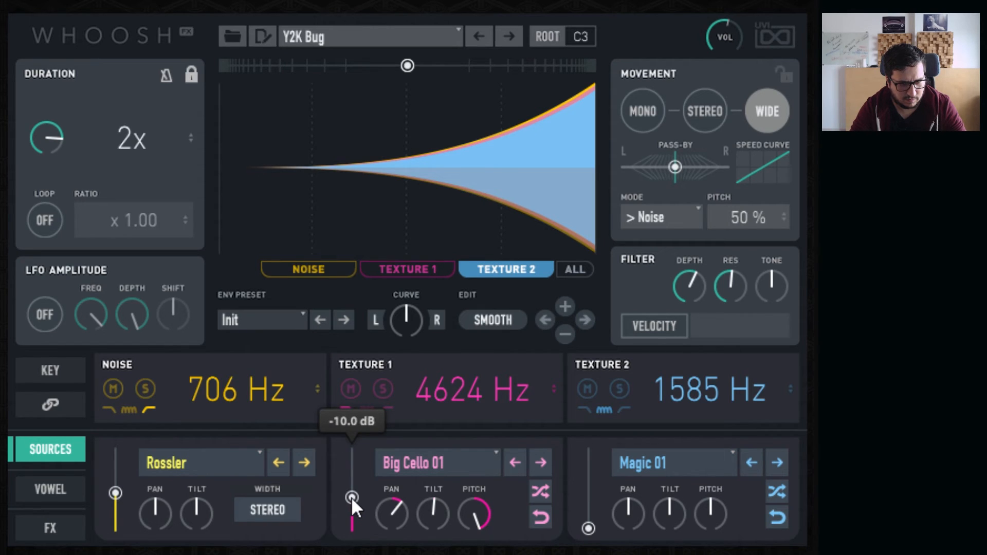
left_click_drag(590, 499, 590, 502)
- Switch Texture 2 to Magic 02 and lower its pitch to minimum, keeping the level at -9.4 dB
left_click(777, 463)
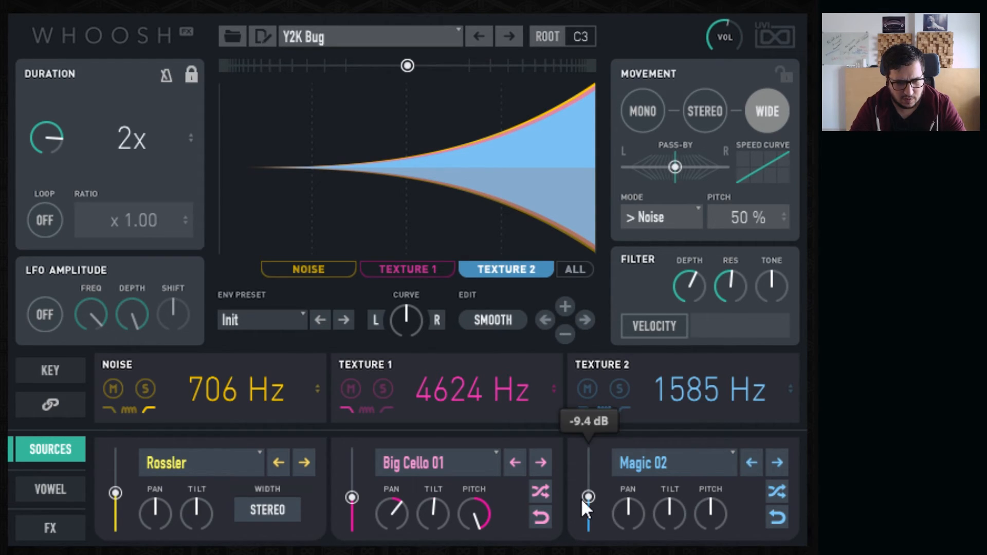
left_click_drag(707, 516, 706, 545)
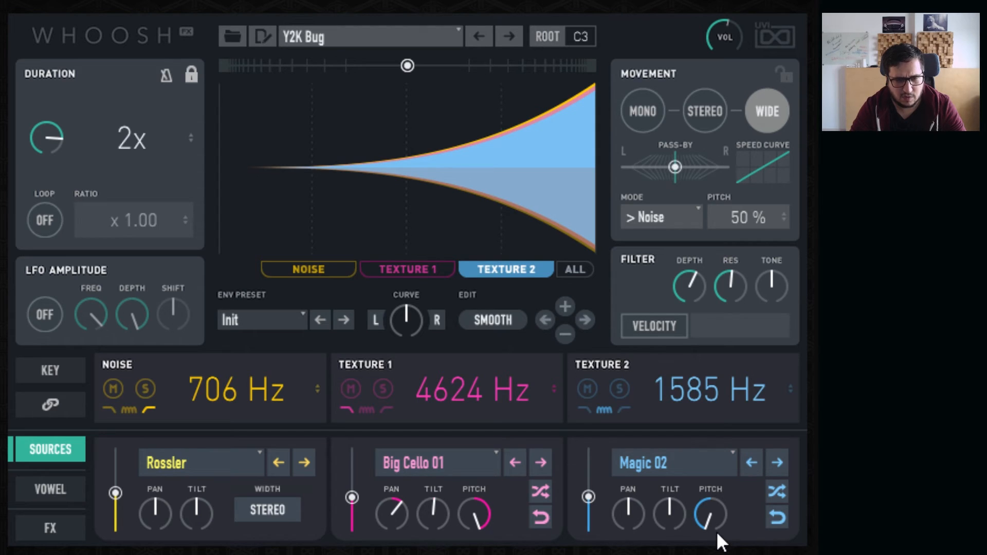
left_click_drag(589, 499, 591, 495)
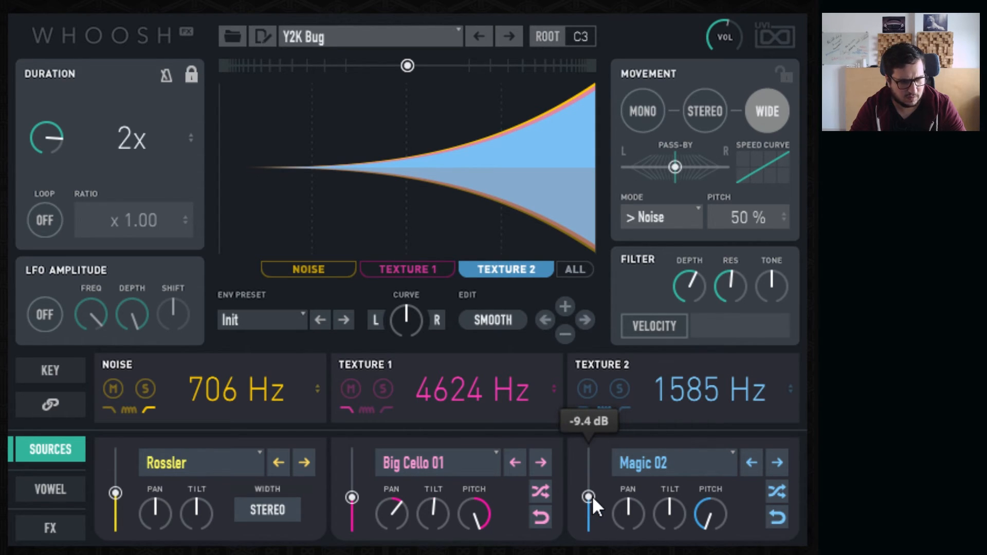
- Turn on the vowel filter, and enable the EQ with a raised high-pass cutoff and a lowered low-pass cutoff
left_click(75, 494)
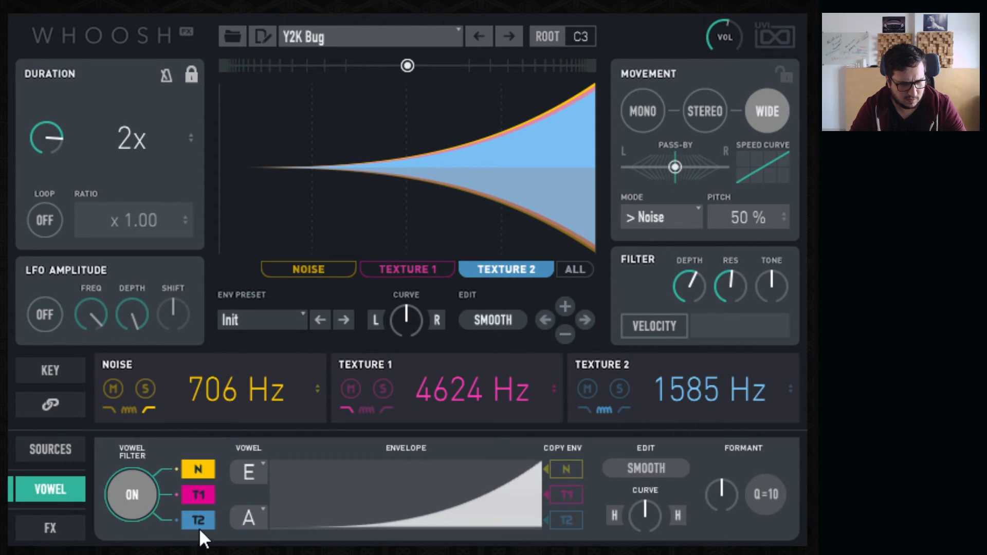
left_click(31, 524)
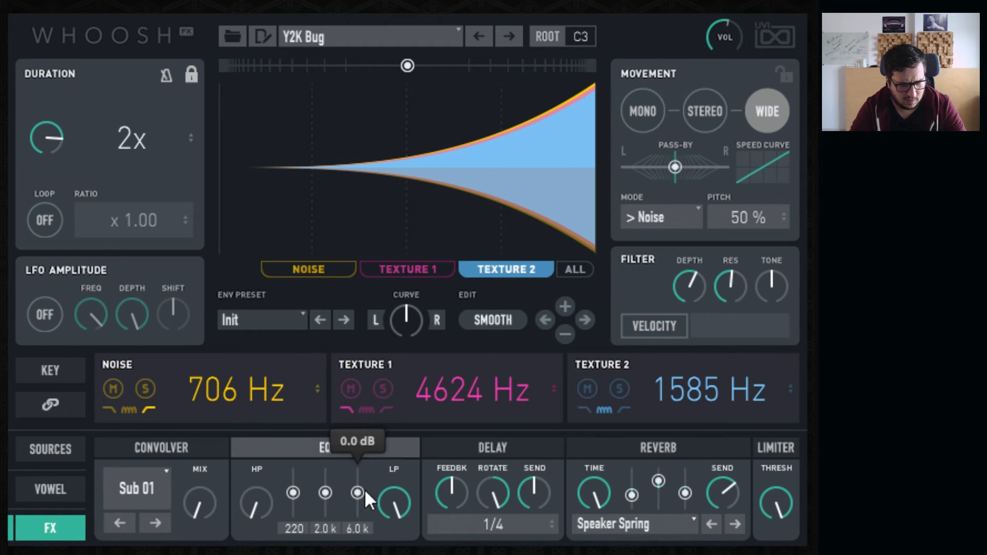
left_click_drag(257, 488, 302, 390)
left_click_drag(395, 501, 396, 514)
mouse_move(257, 499)
left_mouse_down()
mouse_move(272, 476)
mouse_move(263, 500)
left_mouse_up()
left_click_drag(382, 507, 386, 501)
- Enable the delay with a higher send, and enable the reverb with the Long Echo Hall cathedral preset at 40 % send
left_click(471, 448)
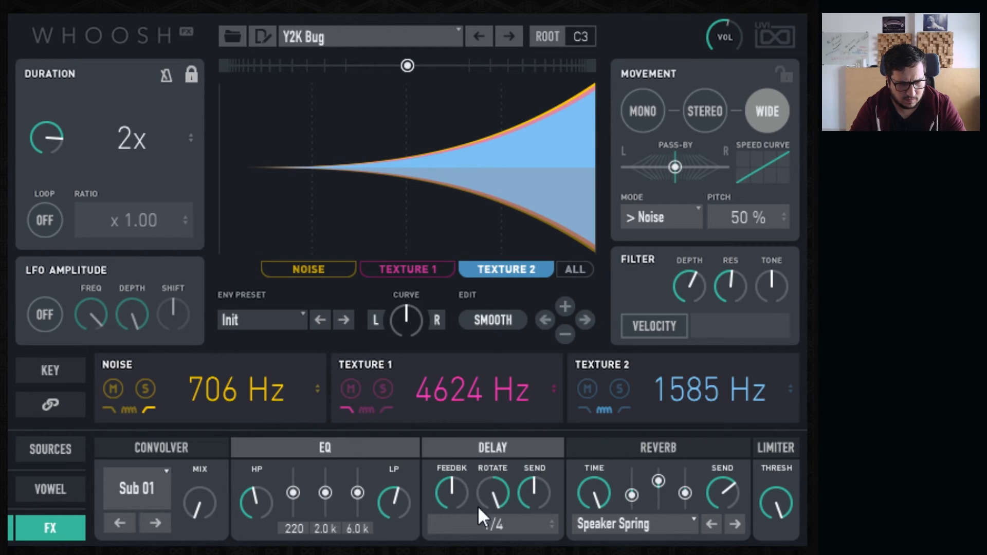
left_click_drag(543, 451, 542, 437)
left_click(666, 450)
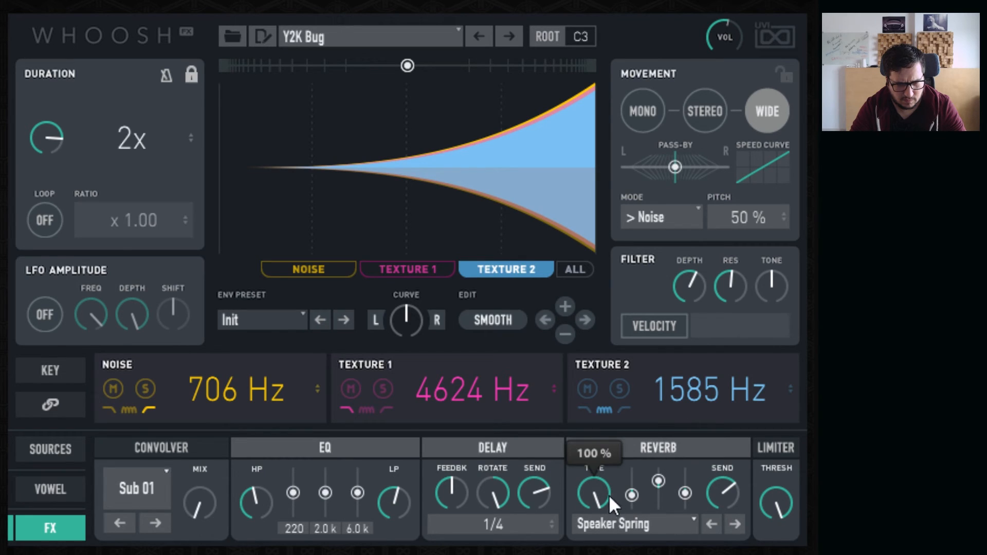
left_click(631, 514)
mouse_move(648, 547)
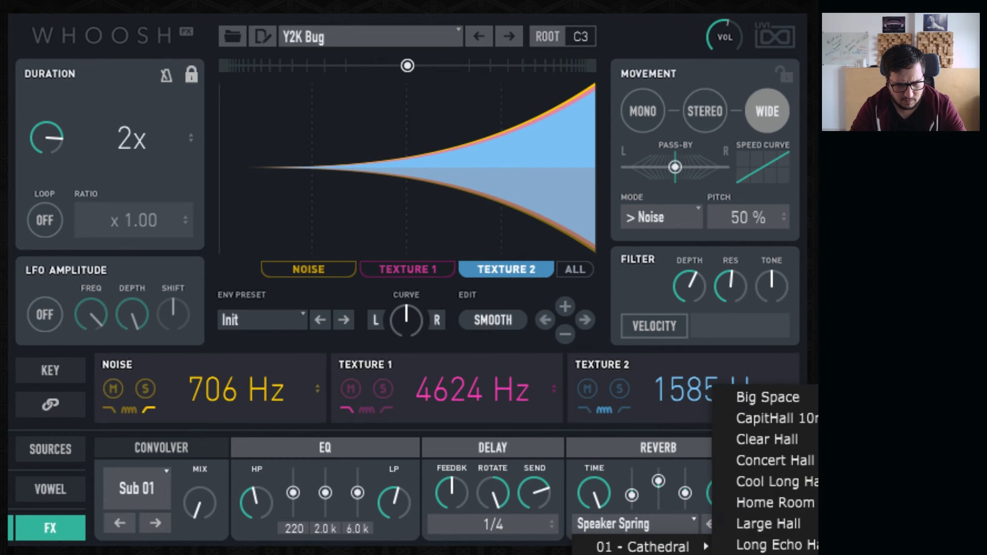
left_click(728, 544)
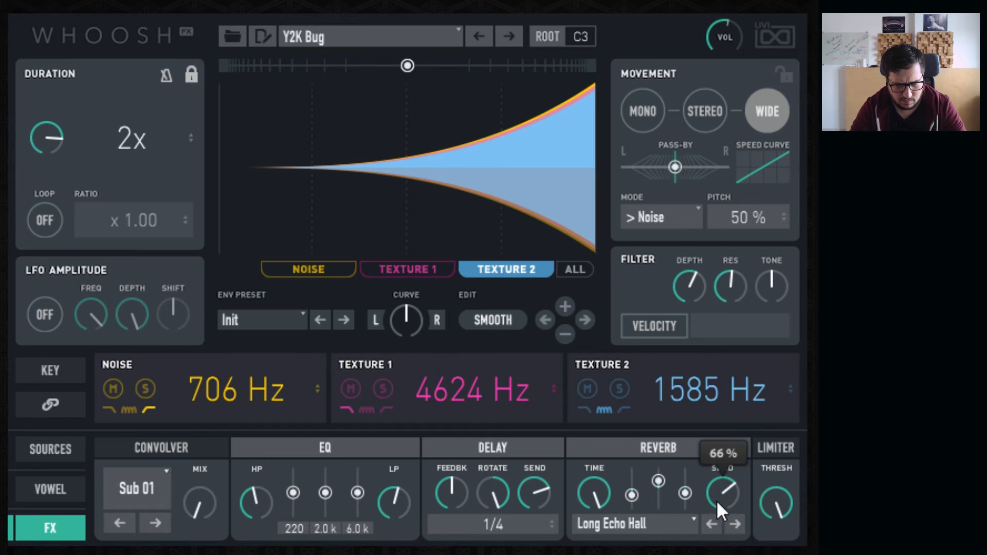
left_click_drag(719, 451, 703, 554)
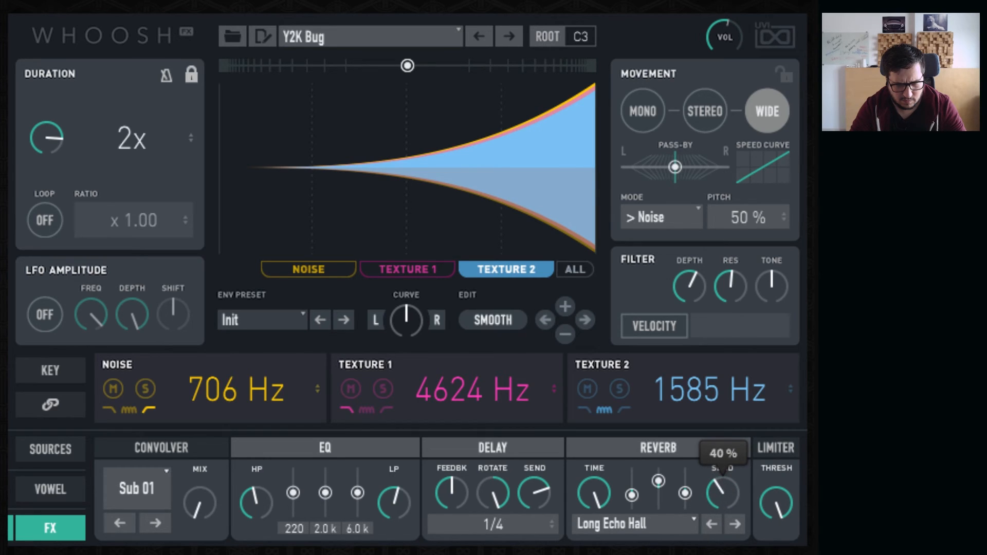
- Turn off the vowel filter and set the Movement pass-by fully to L with 0 % pitch
left_click(44, 489)
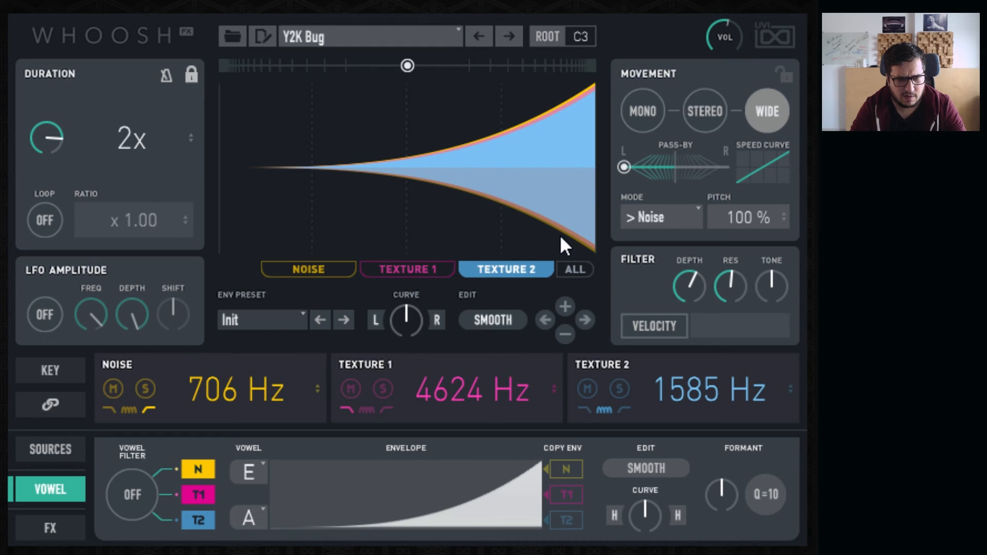
left_click_drag(750, 214, 710, 458)
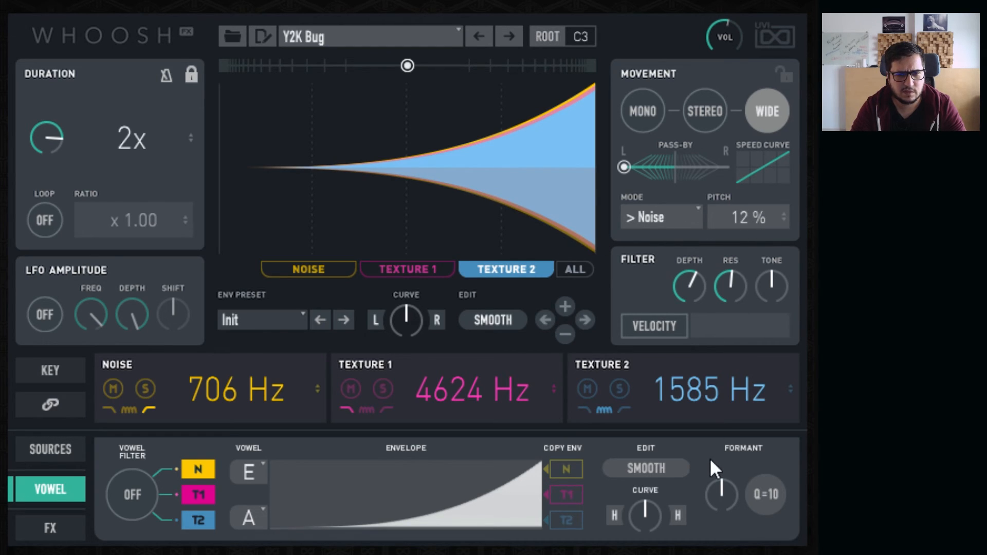
double_click(748, 221)
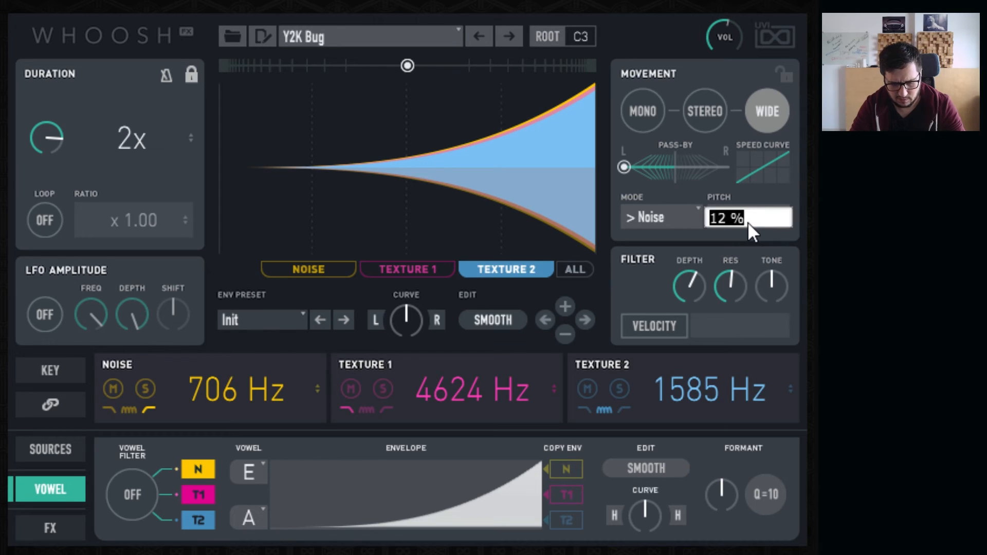
type("0")
key("Return")
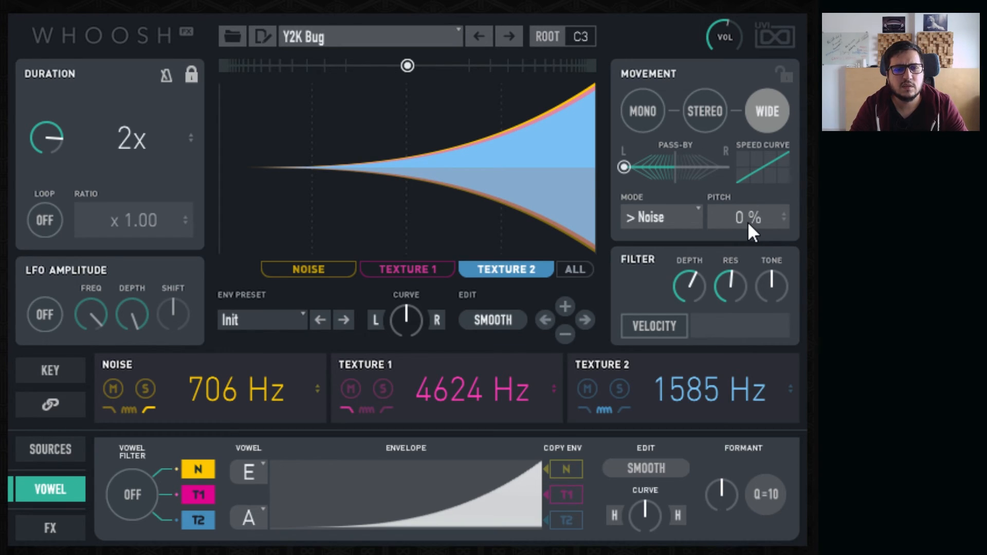
- Switch the movement mode to Doppler at 100 % pitch, with the pass-by fully at R and an S-shaped speed curve
left_click(658, 216)
left_click(687, 244)
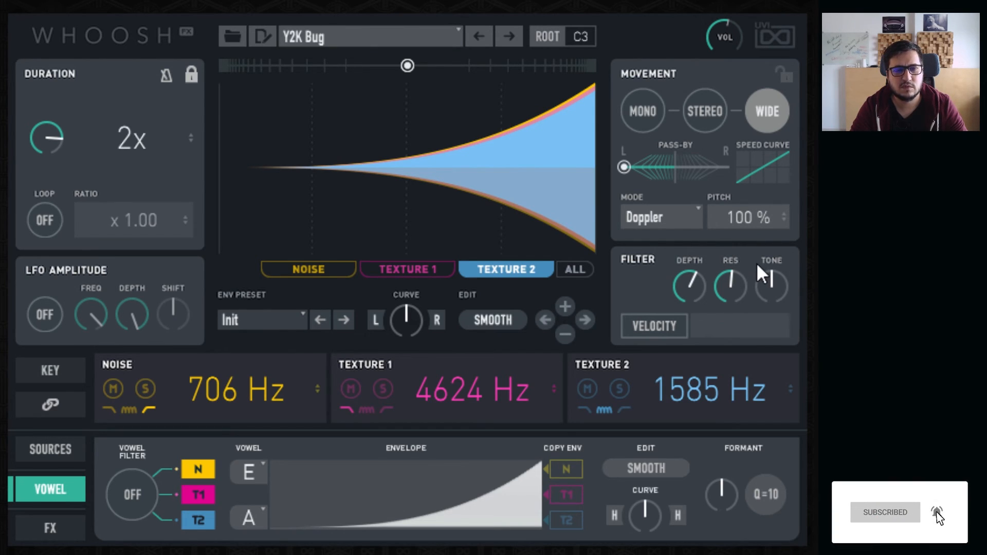
left_click_drag(636, 169, 726, 167)
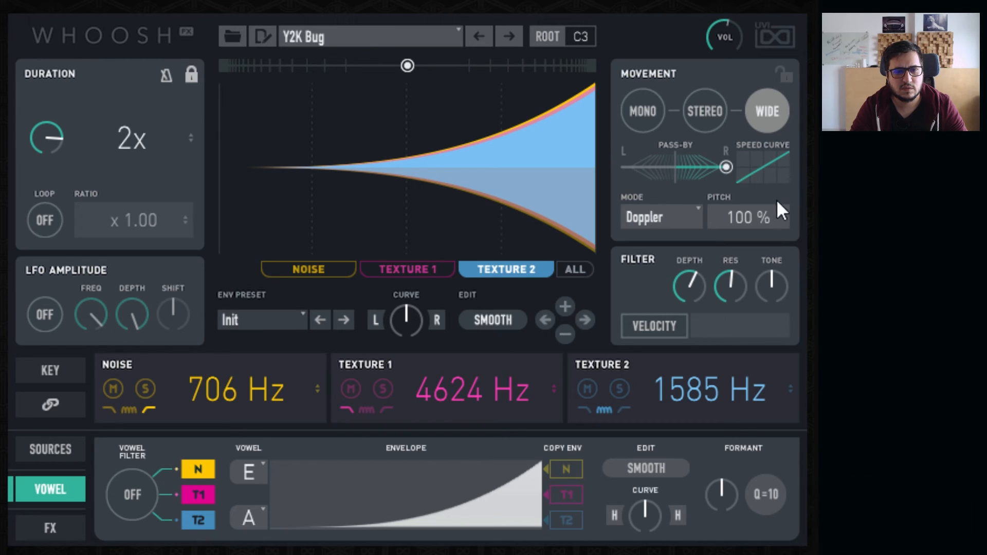
left_click(768, 172)
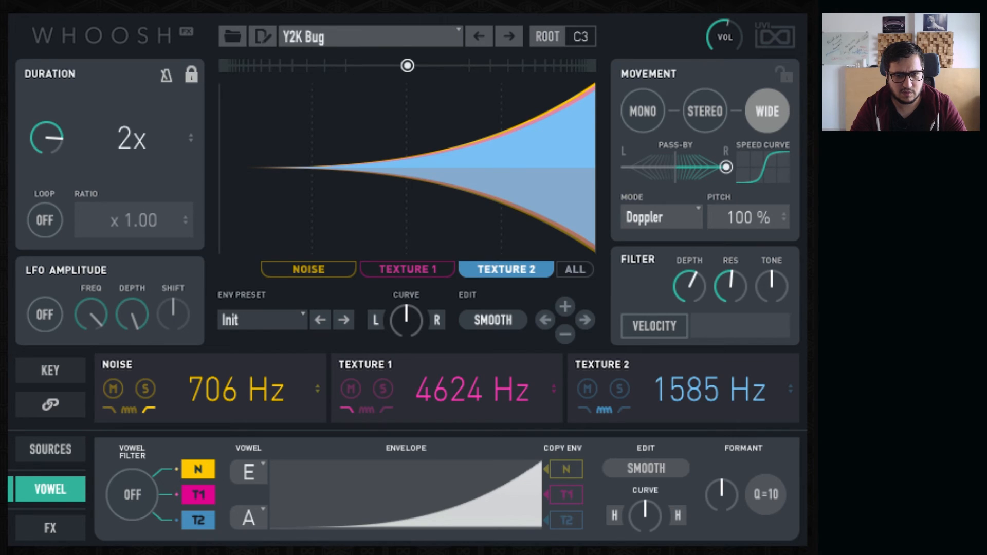
- Try other movement modes and pitch amounts, finishing on the > Noise mode with a linear speed curve and 15 % pitch
left_click_drag(761, 219, 736, 497)
left_click(661, 217)
left_click(678, 266)
left_click(667, 208)
left_click(693, 313)
left_click_drag(759, 217, 749, 310)
left_click(687, 218)
left_click(687, 289)
left_click(682, 220)
left_click(671, 268)
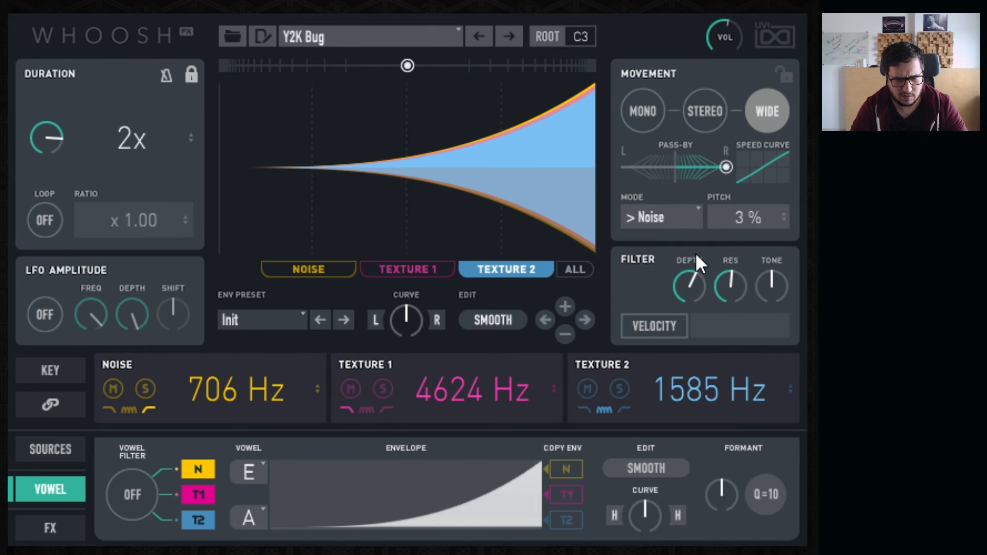
left_click_drag(766, 190, 767, 186)
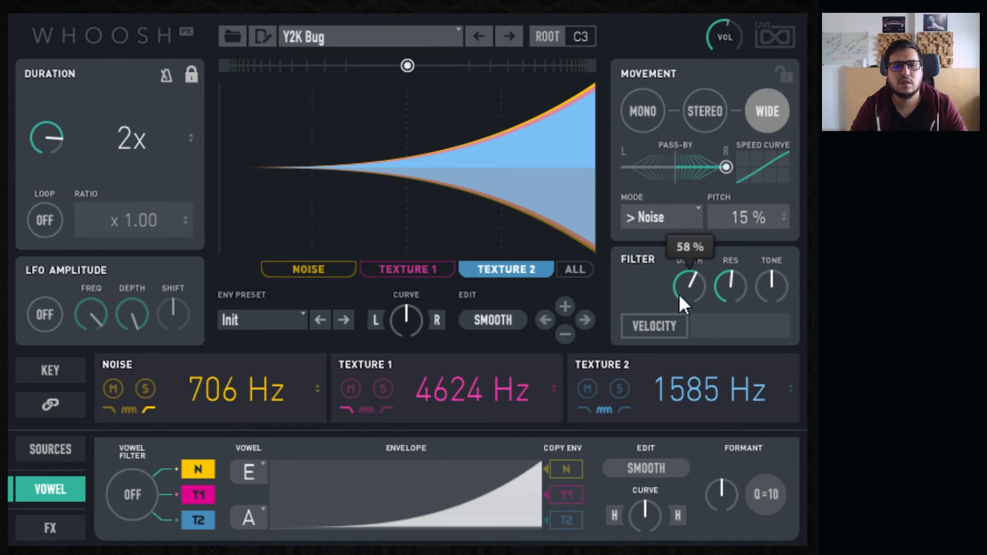
- Adjust the filter with more depth, maximum tone and 37 % resonance, trying the velocity option and leaving it off
left_click_drag(677, 282, 677, 165)
left_click_drag(771, 288, 790, 146)
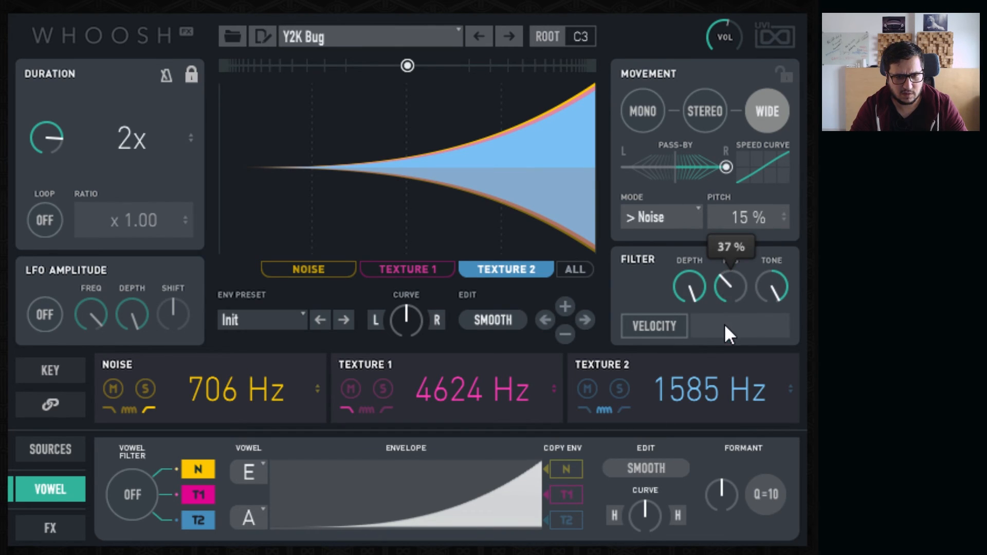
left_click(674, 326)
left_click_drag(752, 239, 751, 329)
left_click(672, 327)
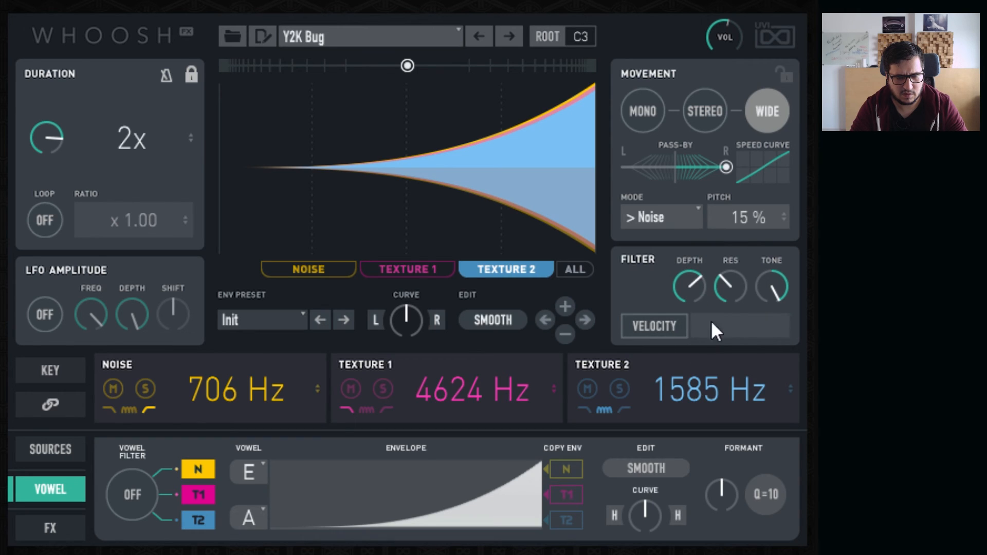